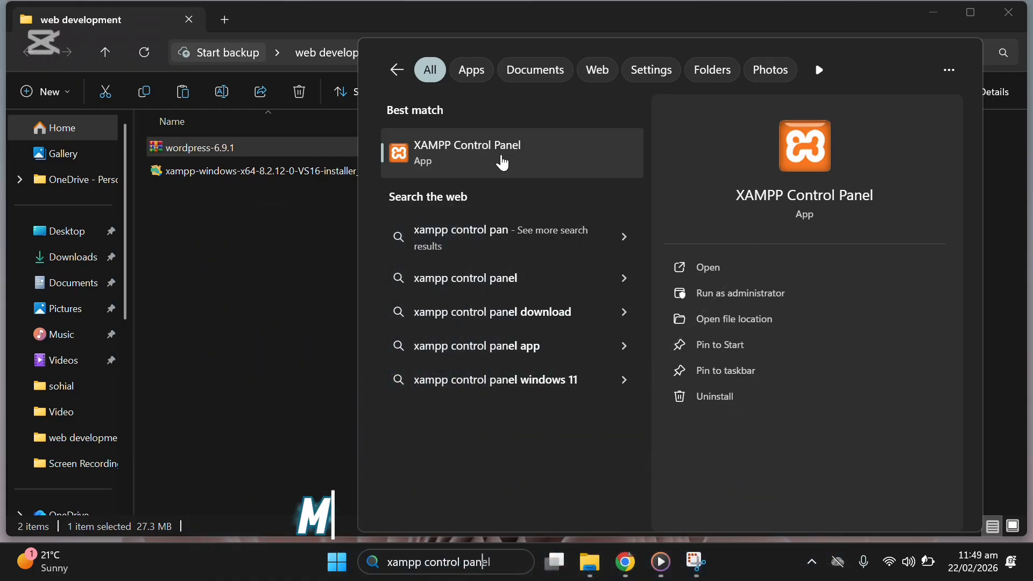
Step: Launch XAMPP Control Panel, start Apache and MySQL, and move the window aside
{"action": "left_click", "coordinate": [719, 270]}
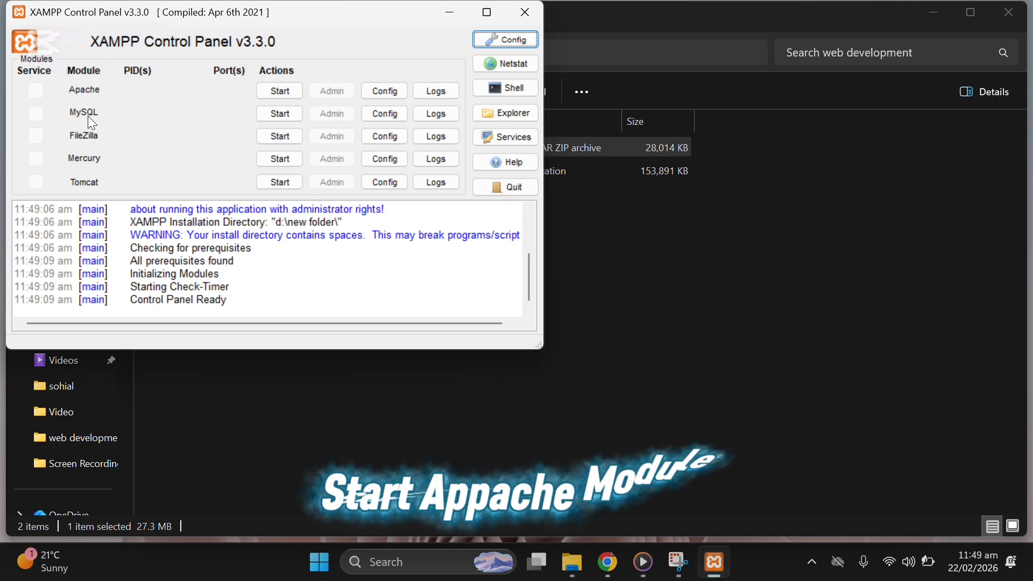
{"action": "left_click", "coordinate": [280, 90]}
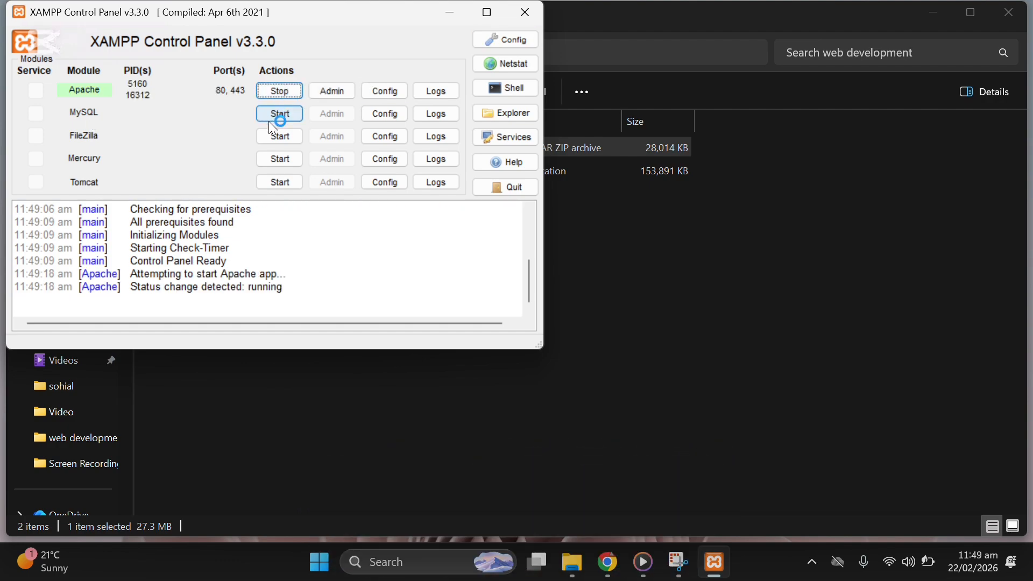
{"action": "left_click", "coordinate": [279, 114]}
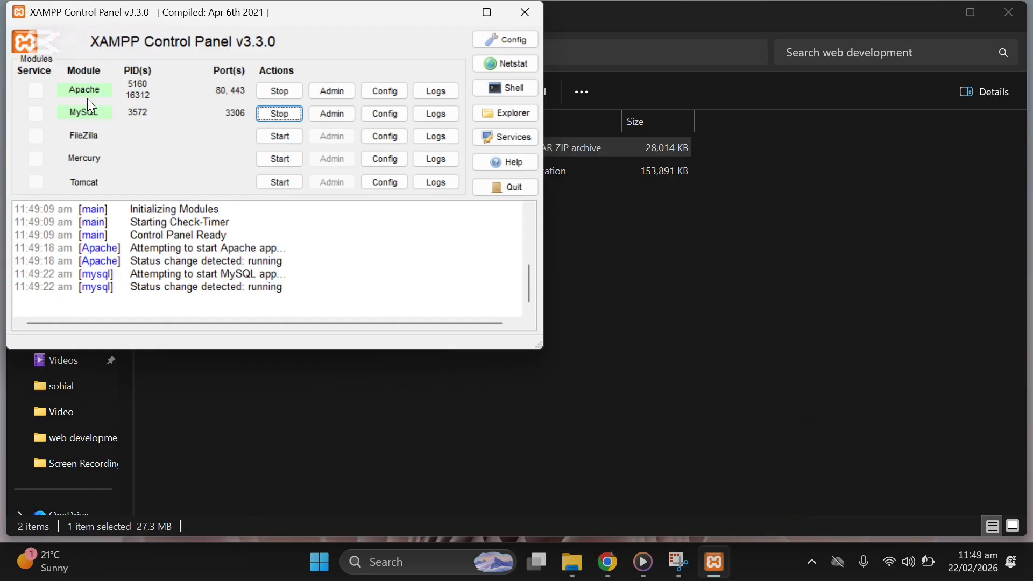
{"action": "left_click_drag", "start_coordinate": [353, 19], "coordinate": [452, 140]}
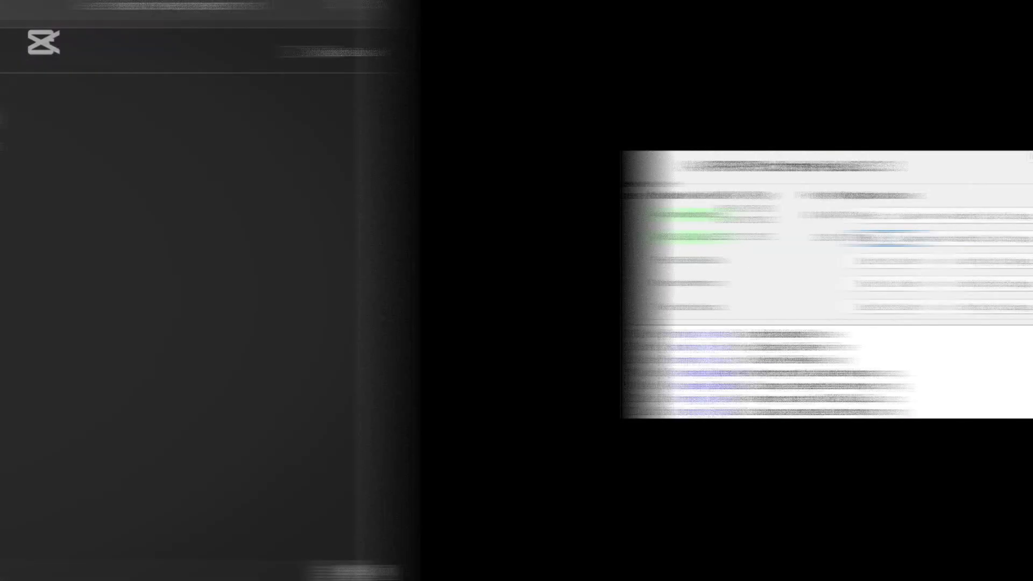
Step: Search for 'xampp' and open the folder holding the XAMPP Control Panel shortcut
{"action": "left_click", "coordinate": [542, 137]}
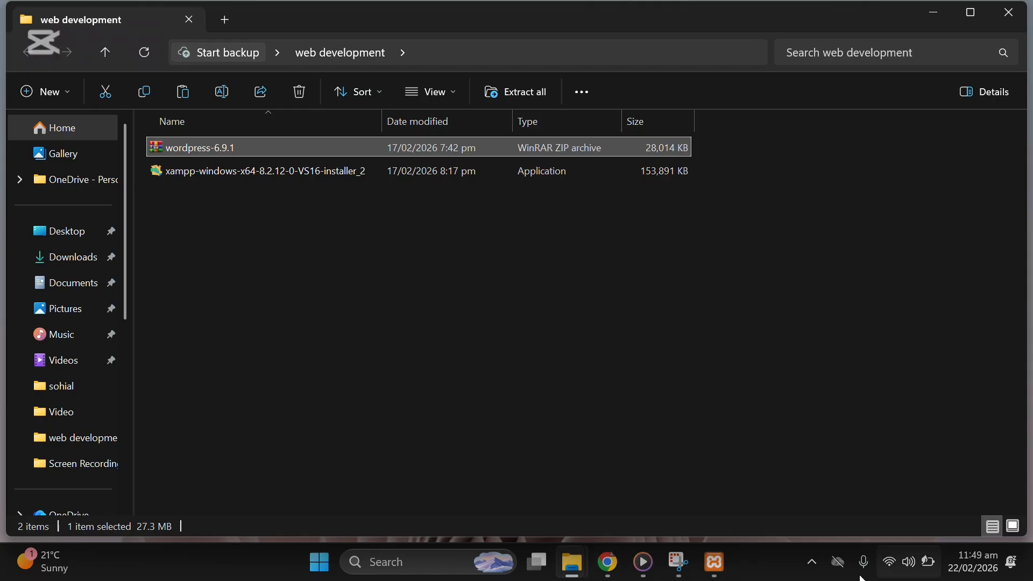
{"action": "left_click", "coordinate": [422, 562]}
{"action": "type", "text": "xampp"}
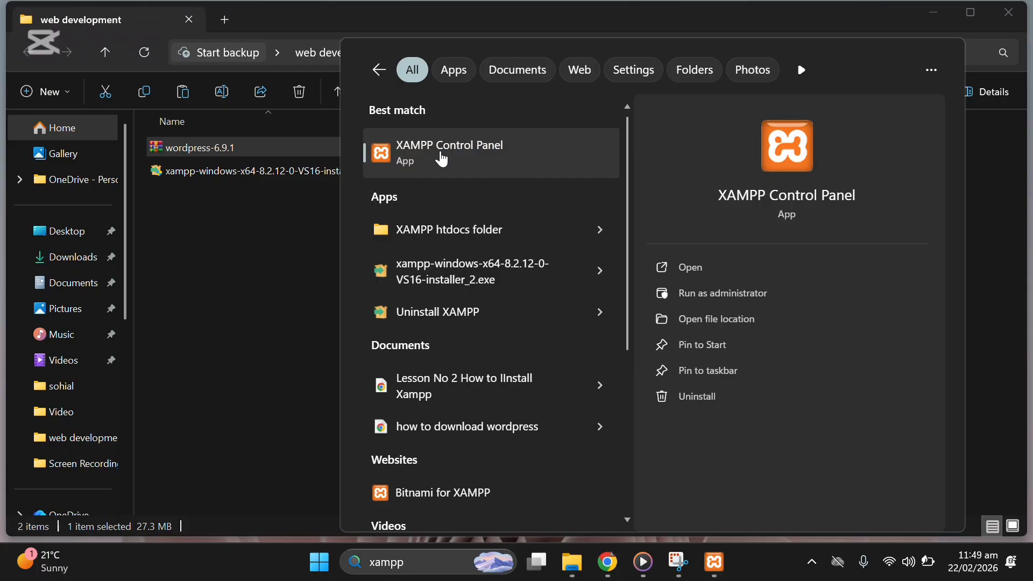
{"action": "right_click", "coordinate": [442, 159]}
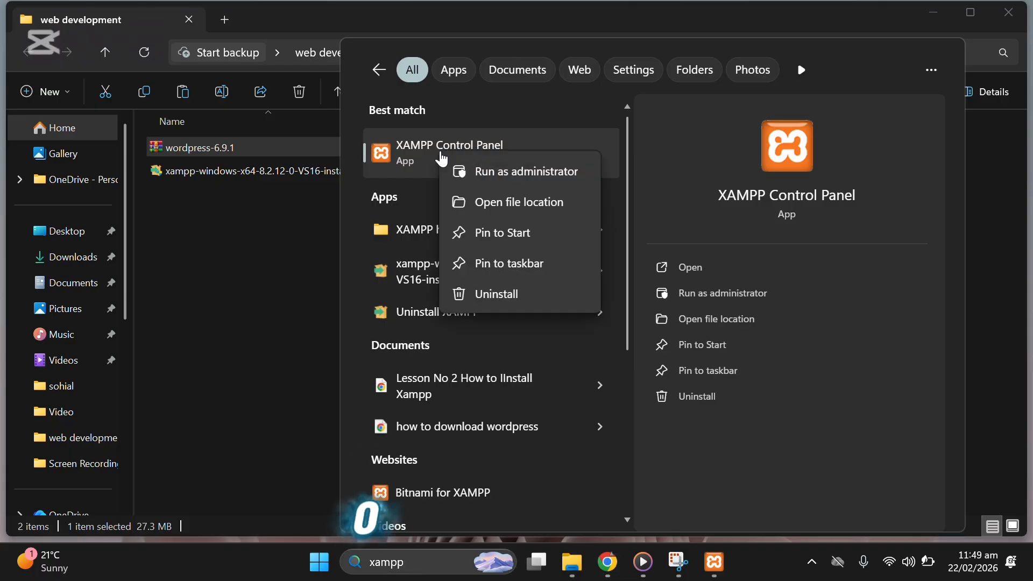
{"action": "left_click", "coordinate": [522, 201]}
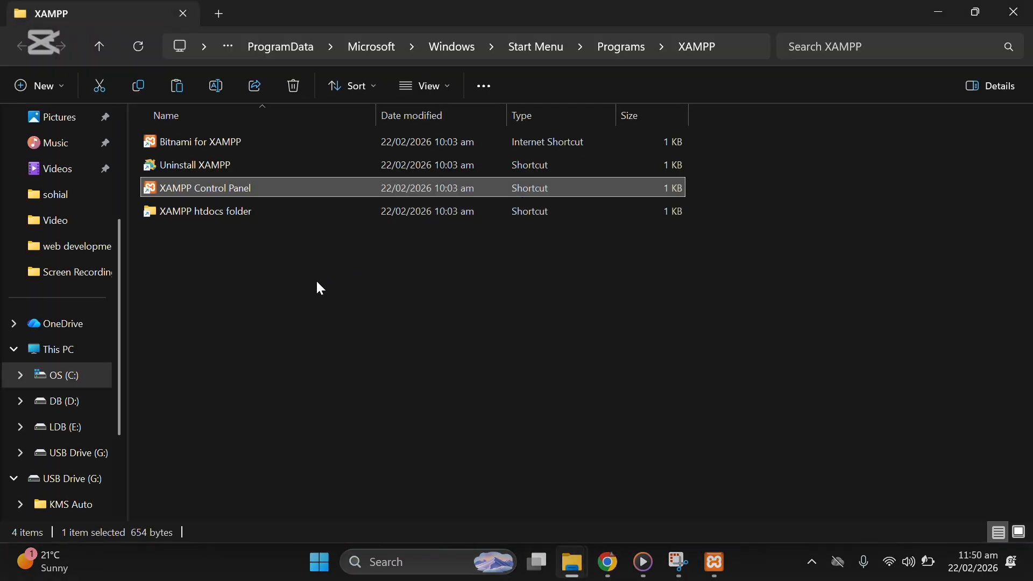
Step: Follow the shortcut to its target, the XAMPP installation folder on drive D
{"action": "scroll", "coordinate": [309, 273], "scroll_direction": "up", "scroll_amount": 4, "text": "ctrl"}
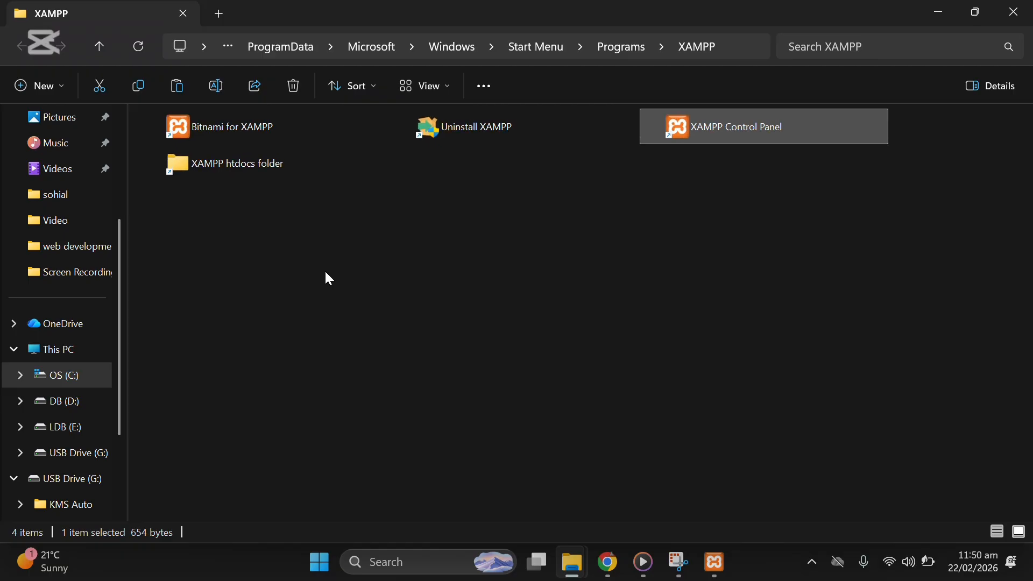
{"action": "scroll", "coordinate": [335, 282], "scroll_direction": "up", "scroll_amount": 1, "text": "ctrl"}
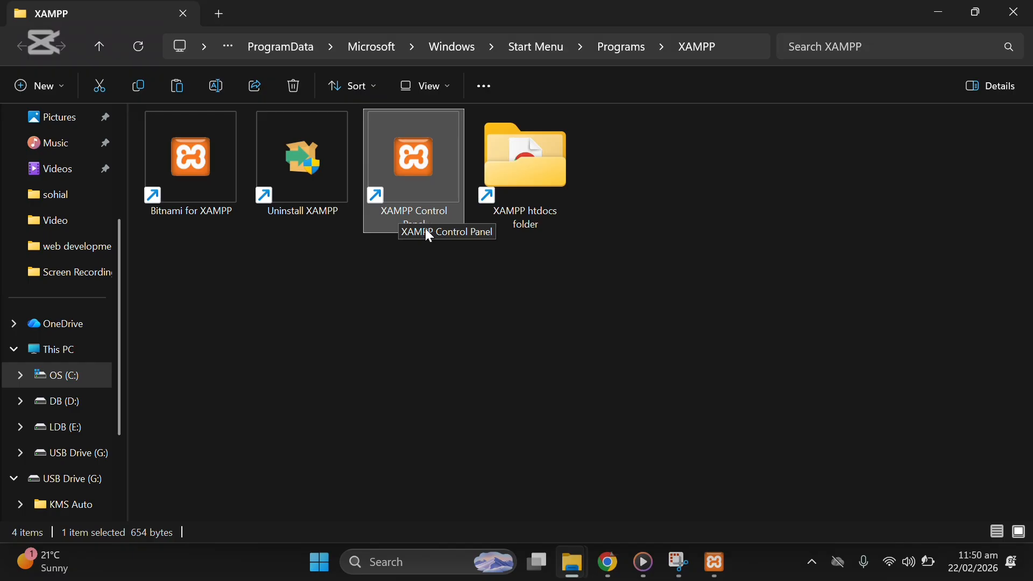
{"action": "right_click", "coordinate": [419, 180]}
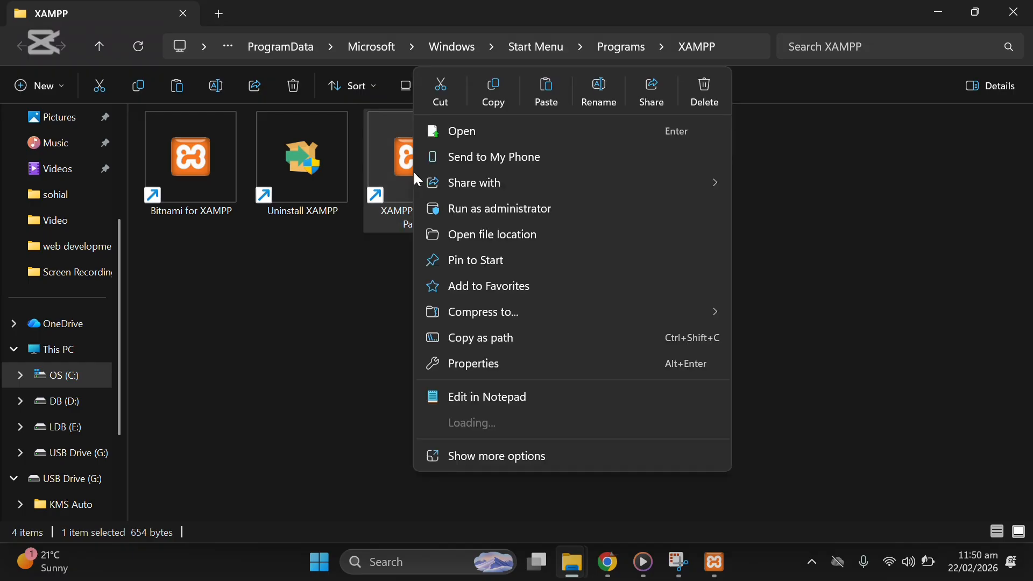
{"action": "left_click", "coordinate": [449, 462]}
{"action": "mouse_move", "coordinate": [444, 111]}
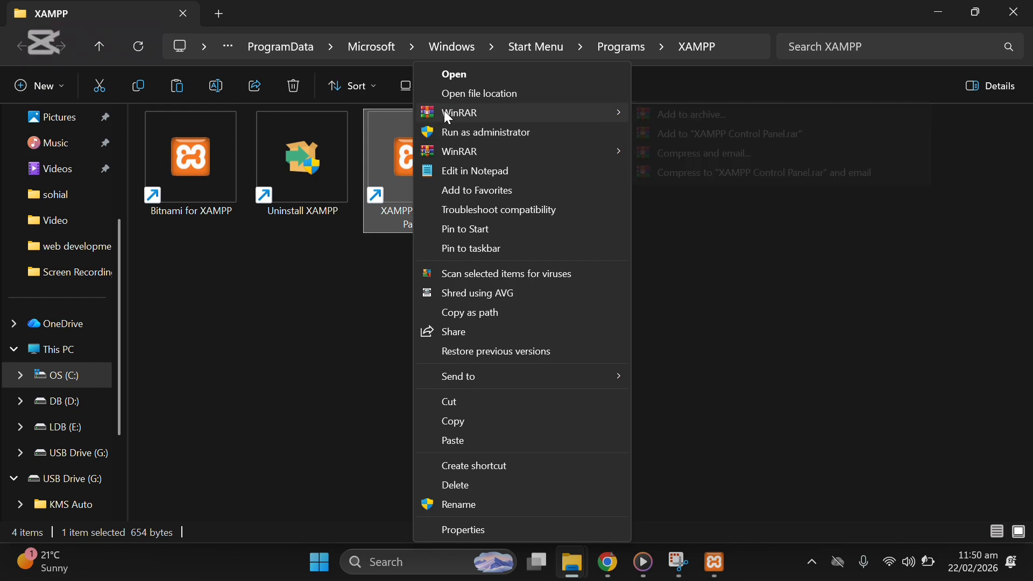
{"action": "left_click", "coordinate": [487, 95]}
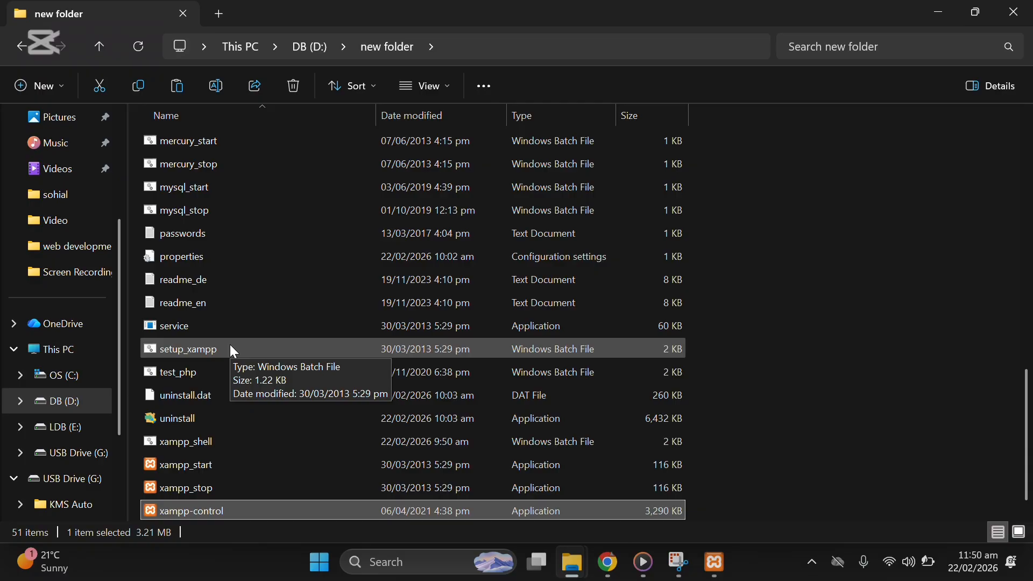
Step: Open the htdocs folder in the XAMPP installation and reveal the desktop
{"action": "scroll", "coordinate": [458, 329], "scroll_direction": "up", "scroll_amount": 12}
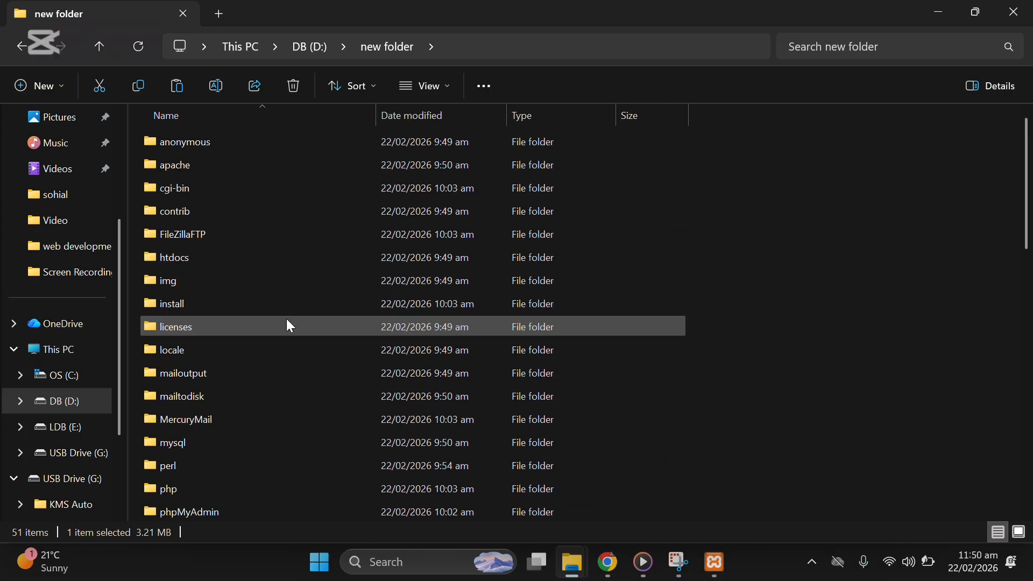
{"action": "double_click", "coordinate": [273, 256]}
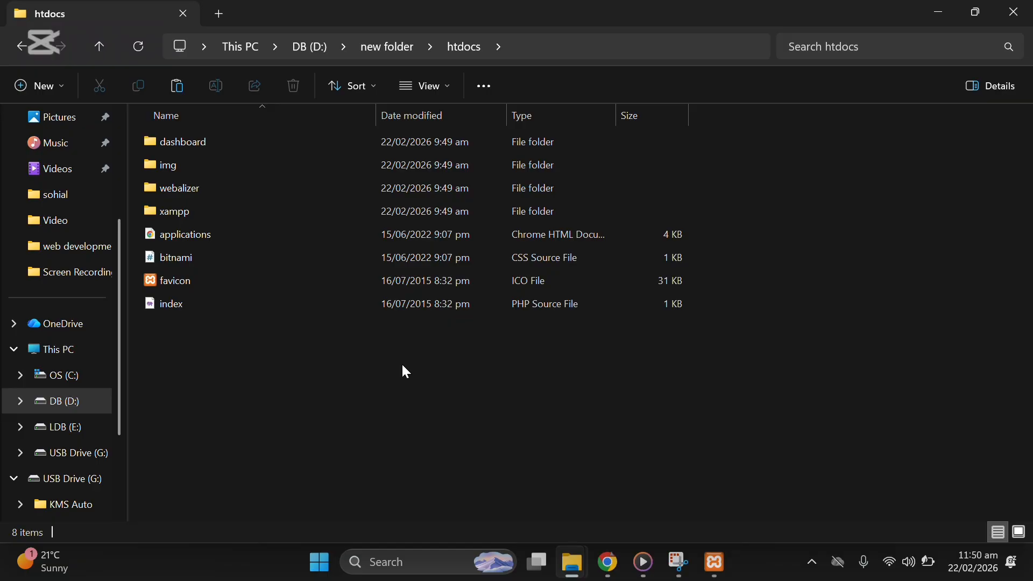
{"action": "left_click", "coordinate": [1030, 562]}
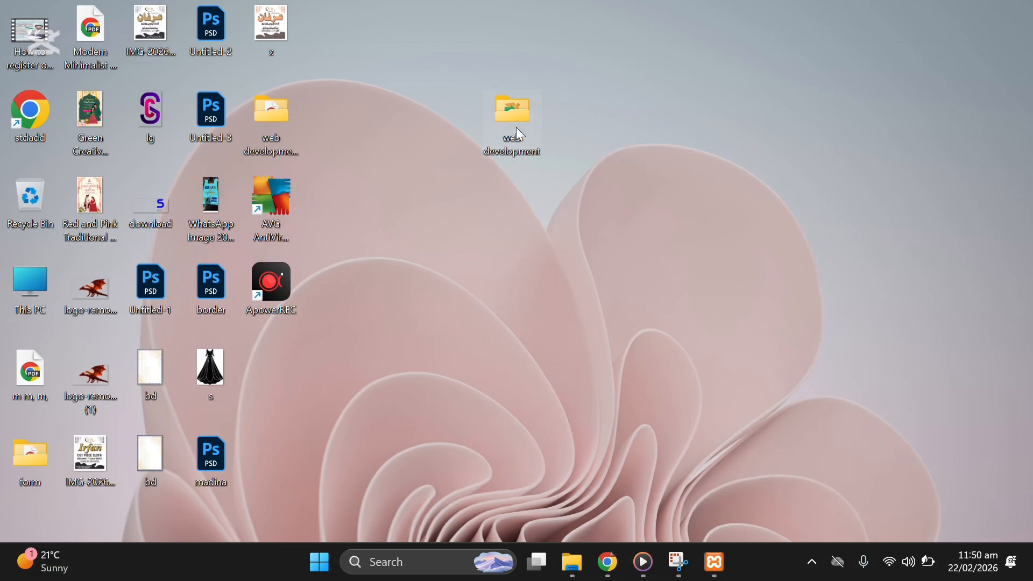
Step: Open the web development folder and copy the wordpress-6.9.1 ZIP archive
{"action": "double_click", "coordinate": [537, 124]}
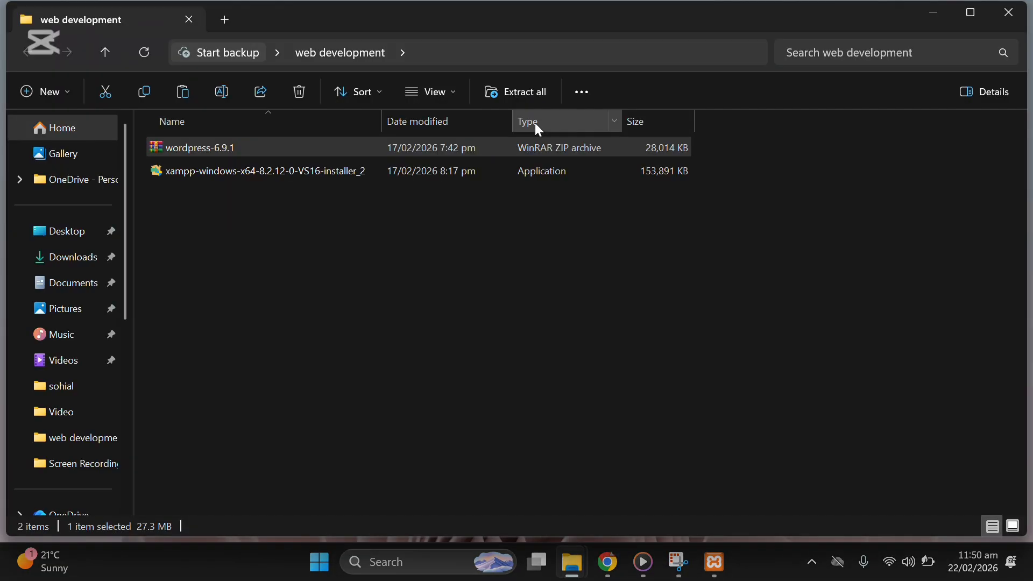
{"action": "right_click", "coordinate": [199, 153]}
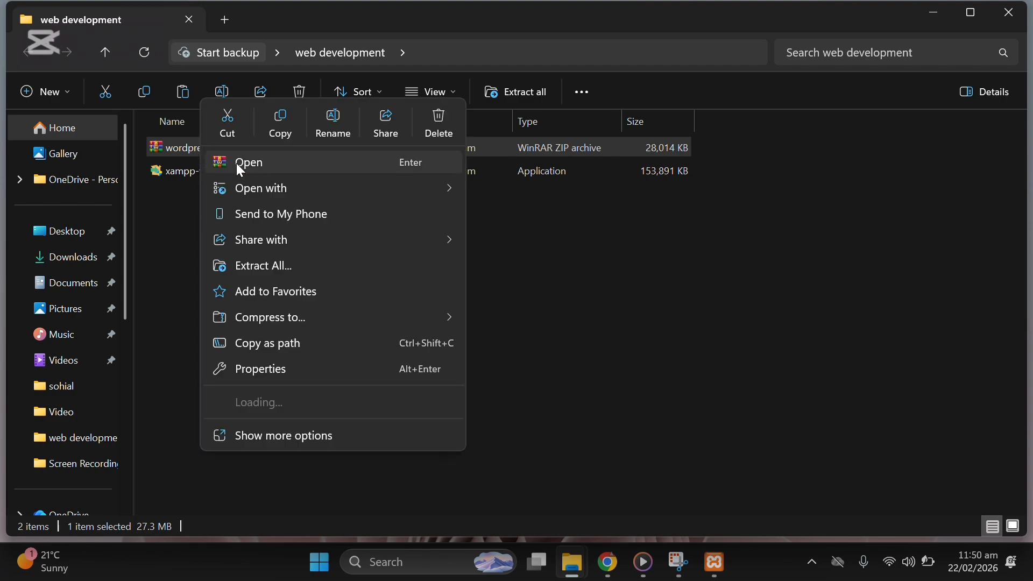
{"action": "left_click", "coordinate": [286, 453]}
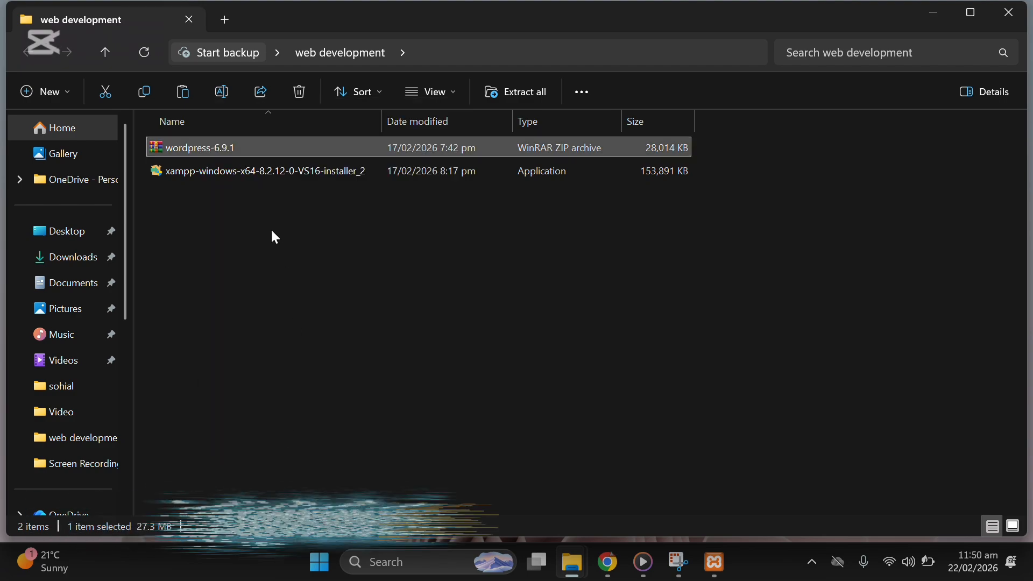
{"action": "key", "text": "Menu"}
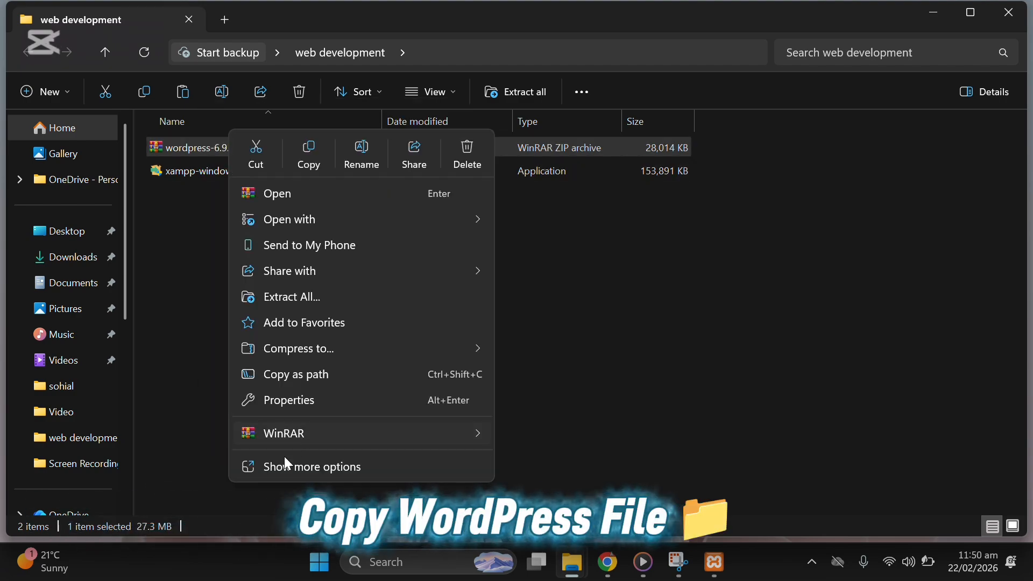
{"action": "left_click", "coordinate": [284, 462]}
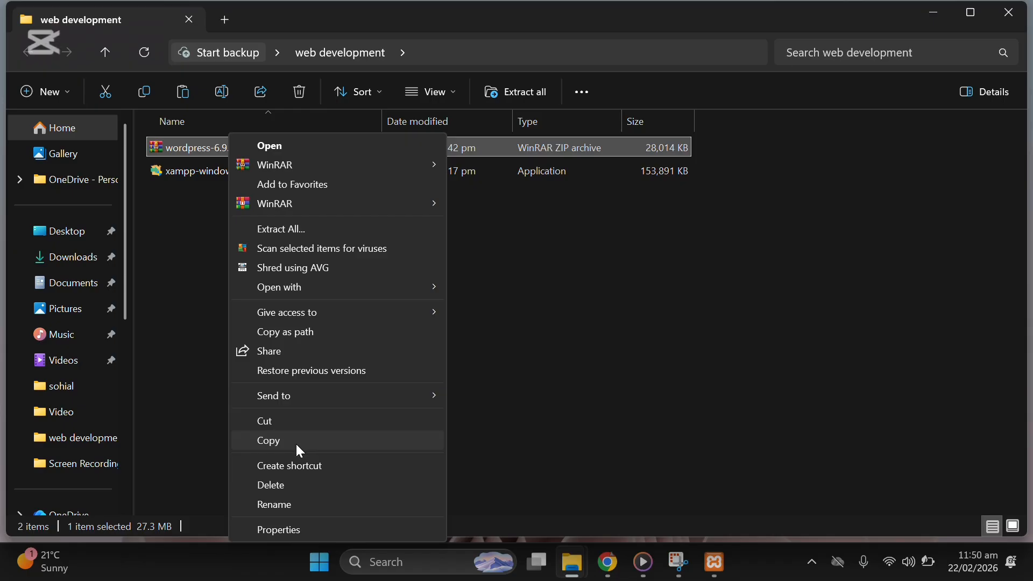
{"action": "left_click", "coordinate": [297, 446]}
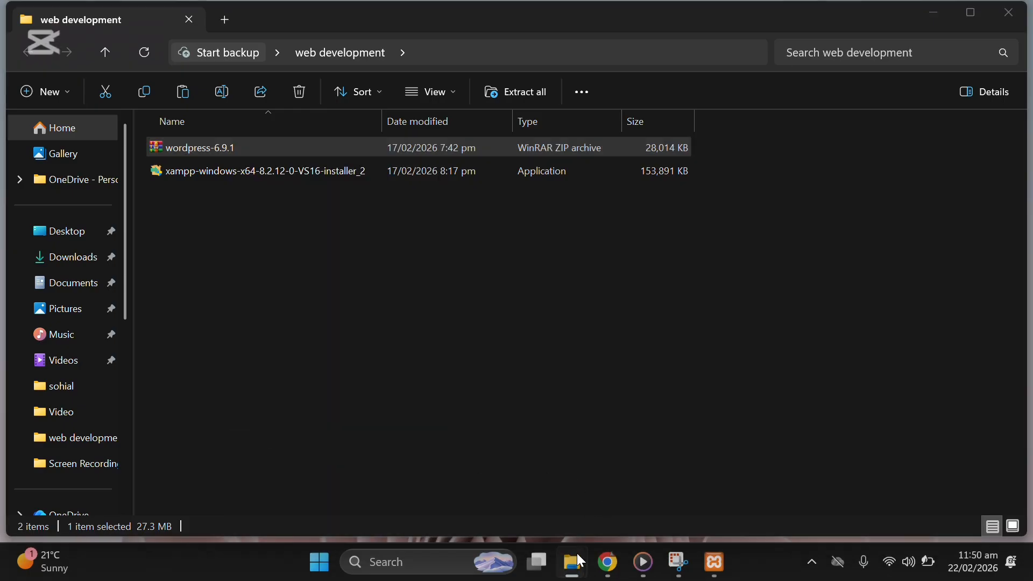
Step: Paste the wordpress-6.9.1 archive into the htdocs folder
{"action": "mouse_move", "coordinate": [577, 553]}
{"action": "mouse_move", "coordinate": [412, 492]}
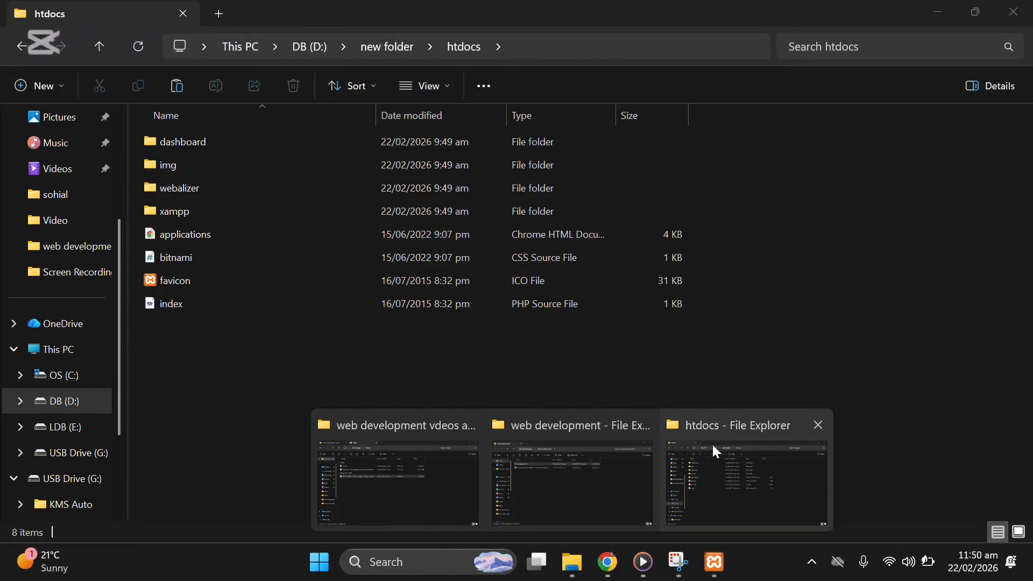
{"action": "left_click", "coordinate": [712, 443]}
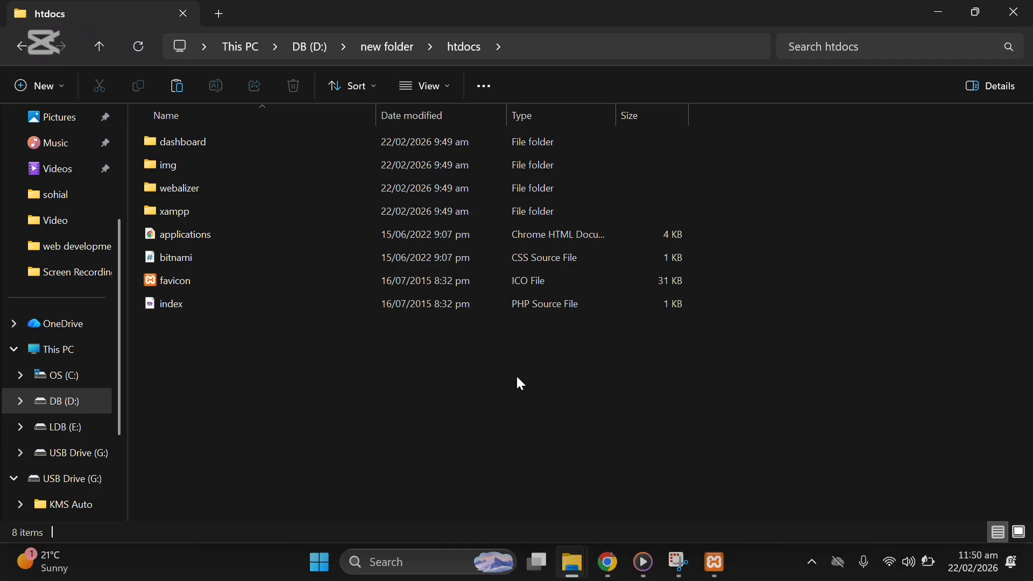
{"action": "key", "text": "ctrl+v"}
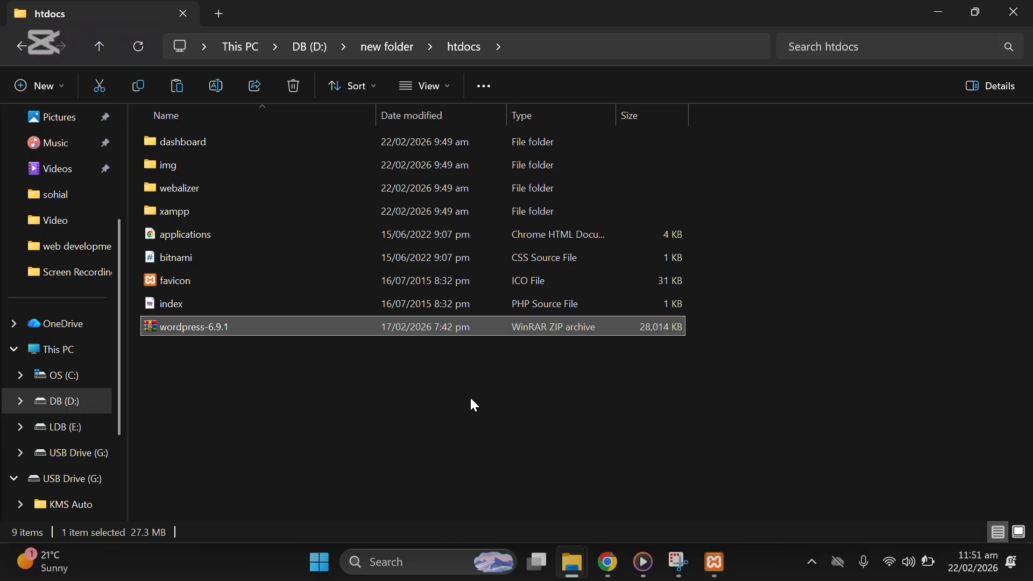
{"action": "left_click", "coordinate": [239, 362]}
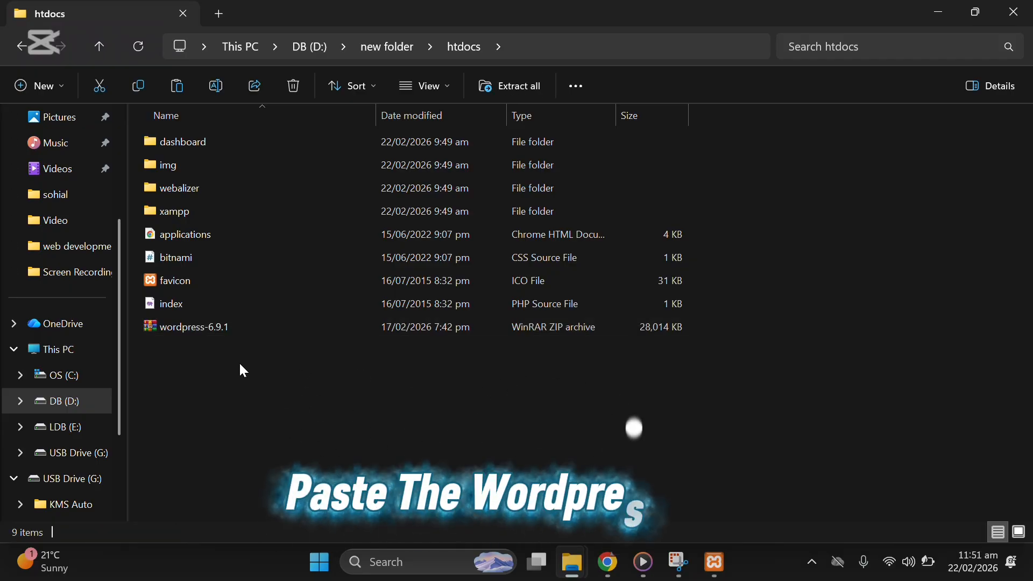
{"action": "right_click", "coordinate": [239, 362]}
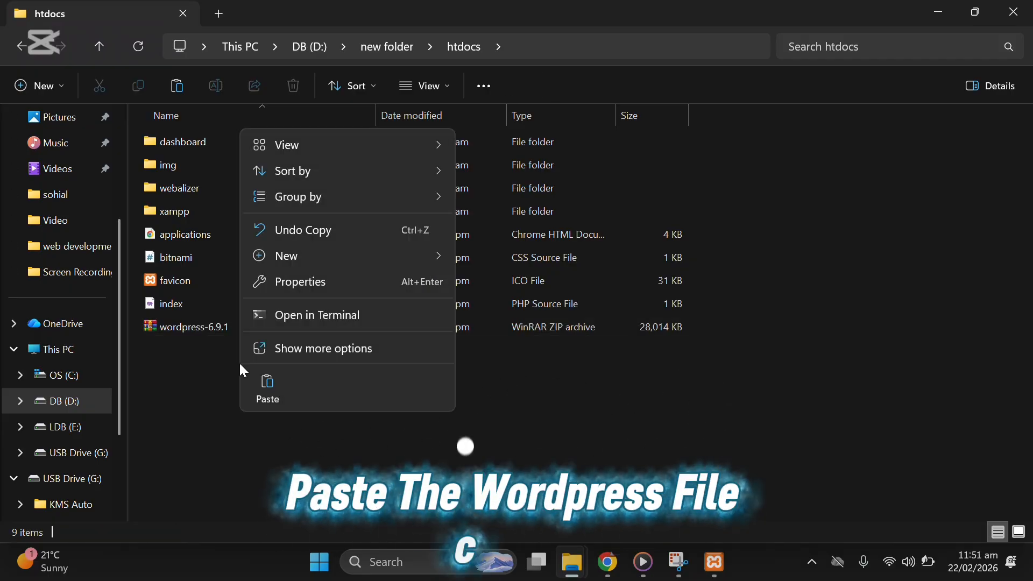
{"action": "left_click", "coordinate": [308, 347]}
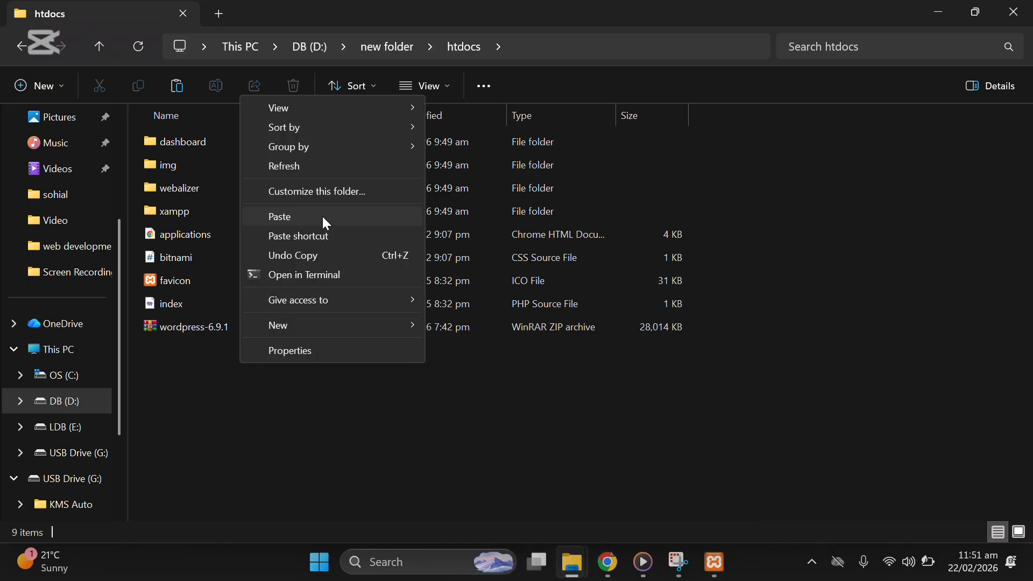
{"action": "left_click", "coordinate": [271, 372]}
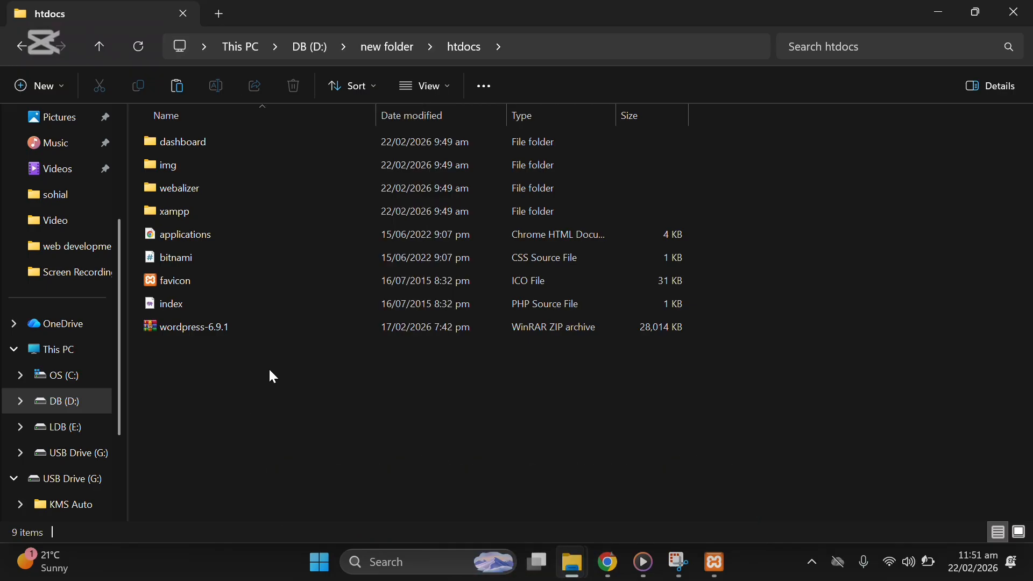
{"action": "left_click", "coordinate": [203, 331]}
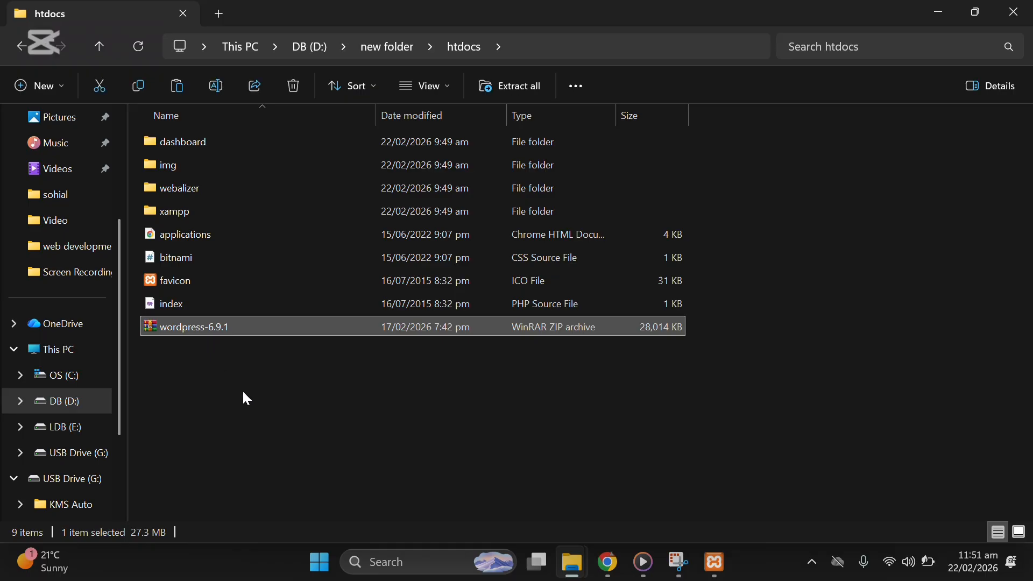
Step: Extract the wordpress-6.9.1 zip into htdocs\wordpress-6.9.1 using Extract All
{"action": "right_click", "coordinate": [194, 327]}
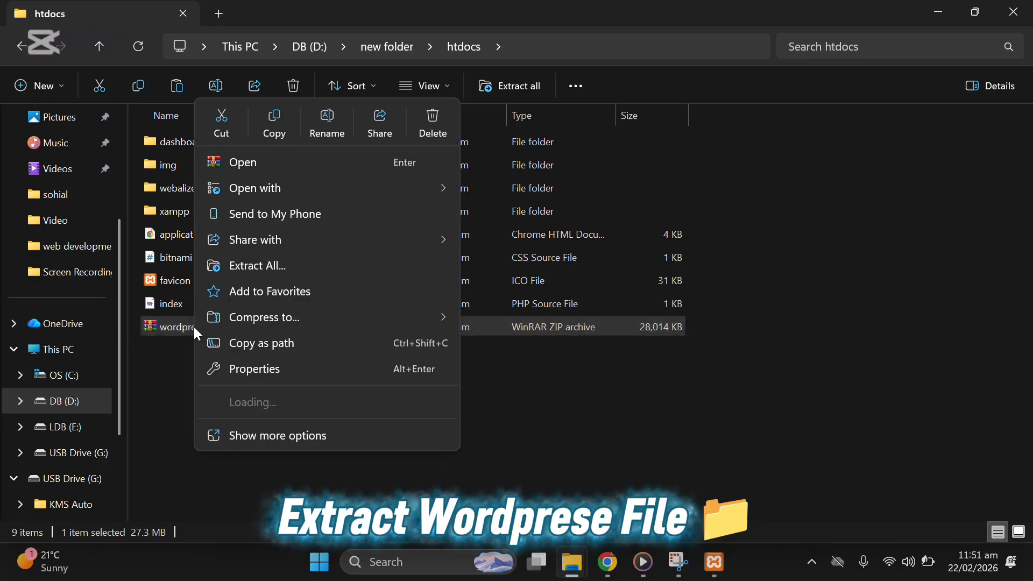
{"action": "left_click", "coordinate": [250, 430]}
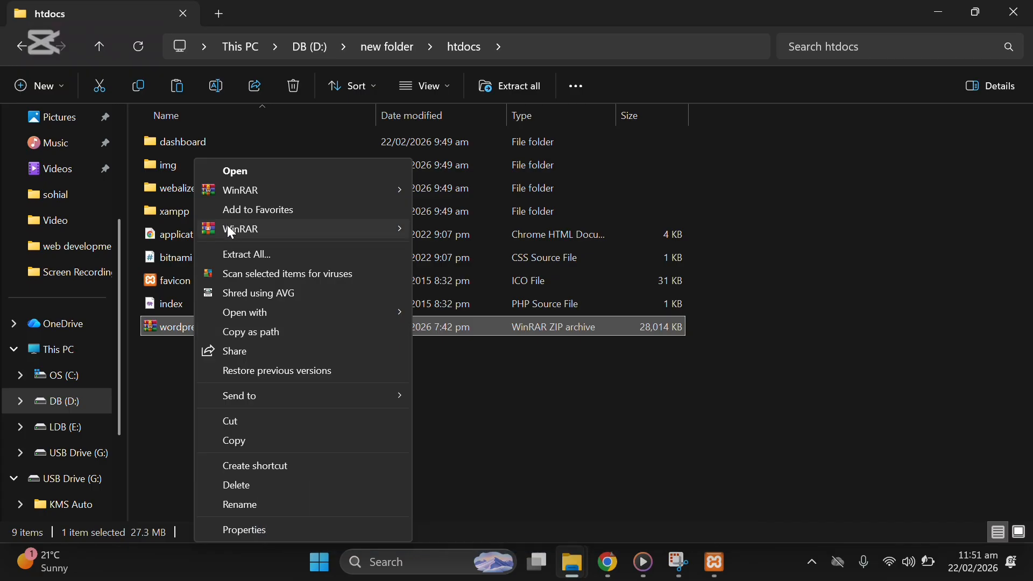
{"action": "left_click", "coordinate": [264, 258]}
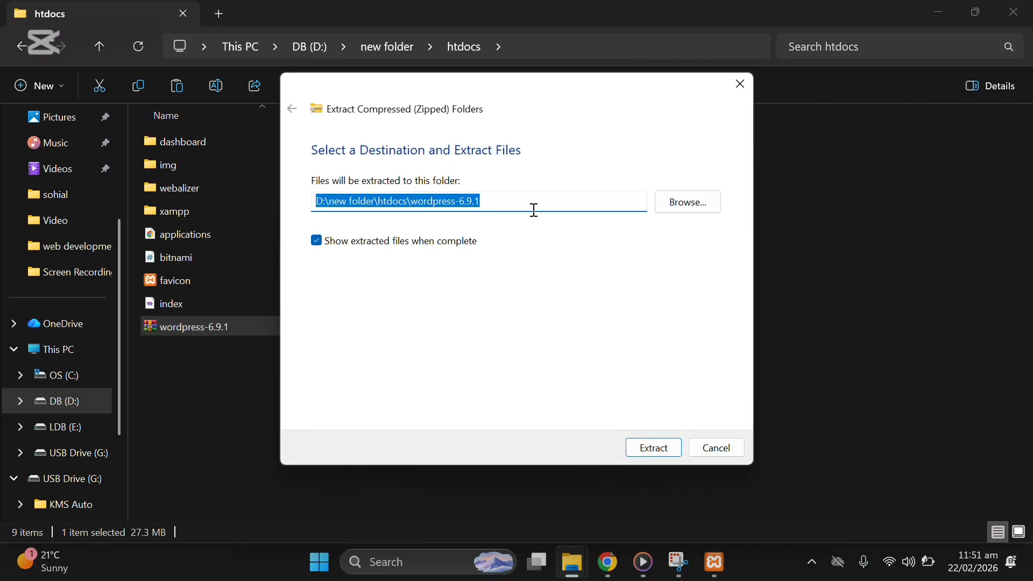
{"action": "left_click", "coordinate": [639, 448]}
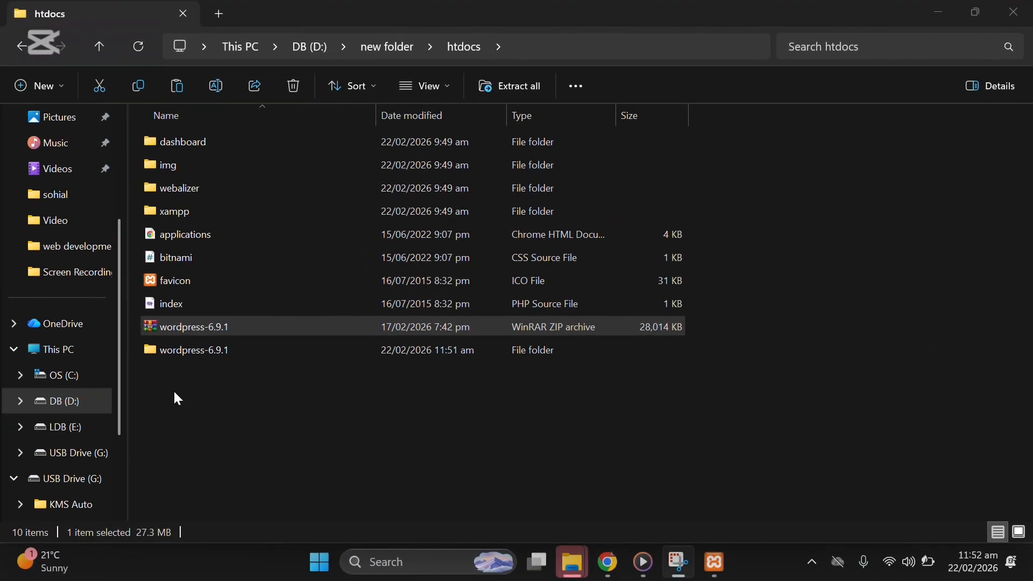
{"action": "left_click", "coordinate": [188, 351]}
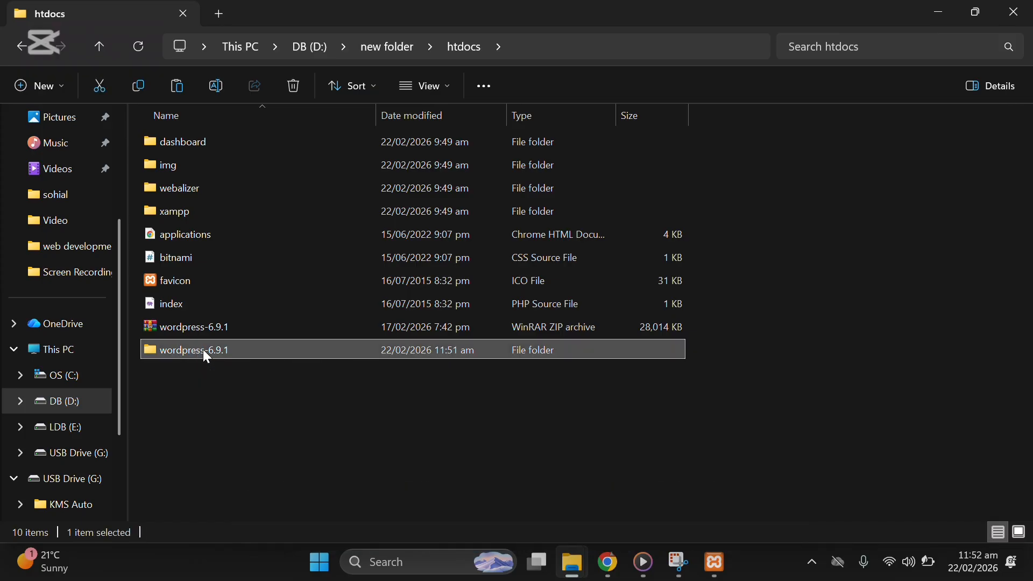
Step: Open wordpress-6.9.1, look inside its wordpress folder, and go back to wordpress-6.9.1
{"action": "double_click", "coordinate": [204, 351]}
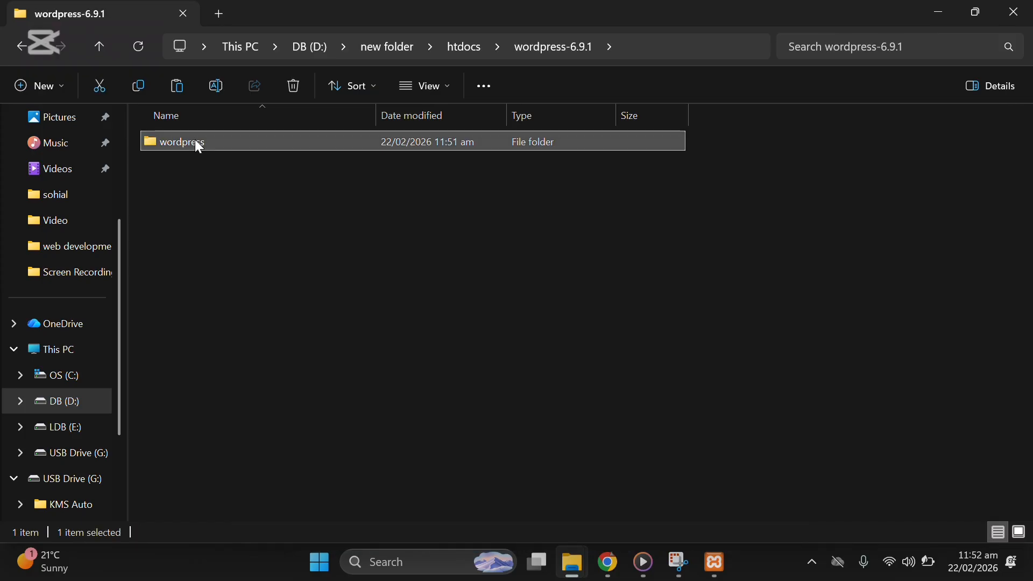
{"action": "double_click", "coordinate": [196, 141]}
{"action": "scroll", "coordinate": [253, 247], "scroll_direction": "down", "scroll_amount": 1}
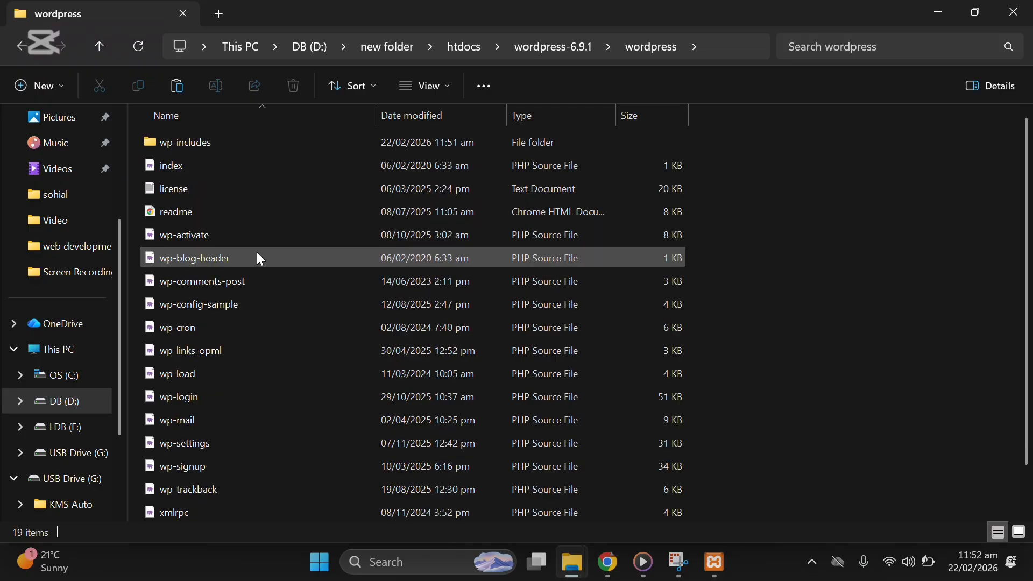
{"action": "scroll", "coordinate": [262, 399], "scroll_direction": "up", "scroll_amount": 1}
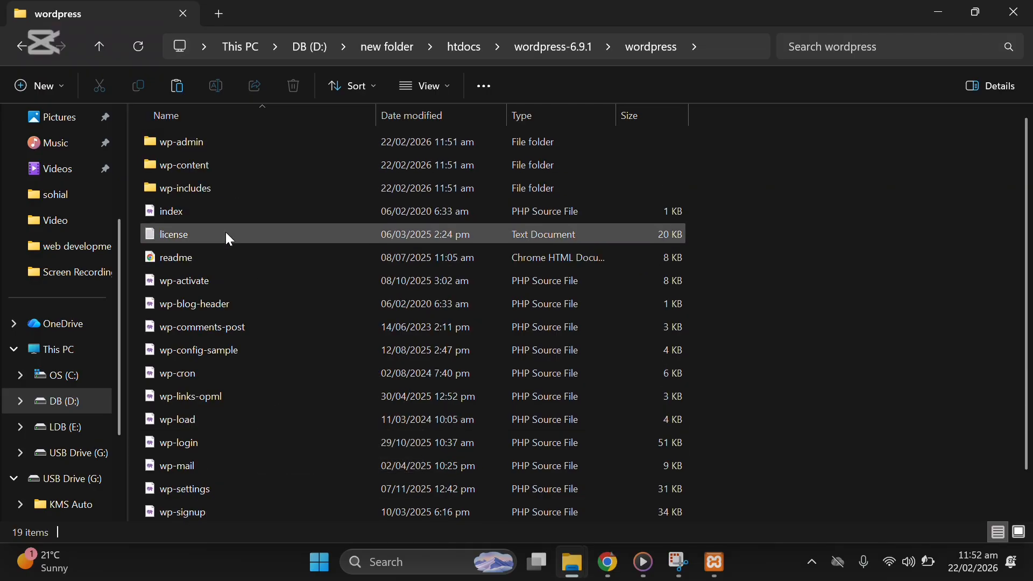
{"action": "left_click", "coordinate": [18, 47]}
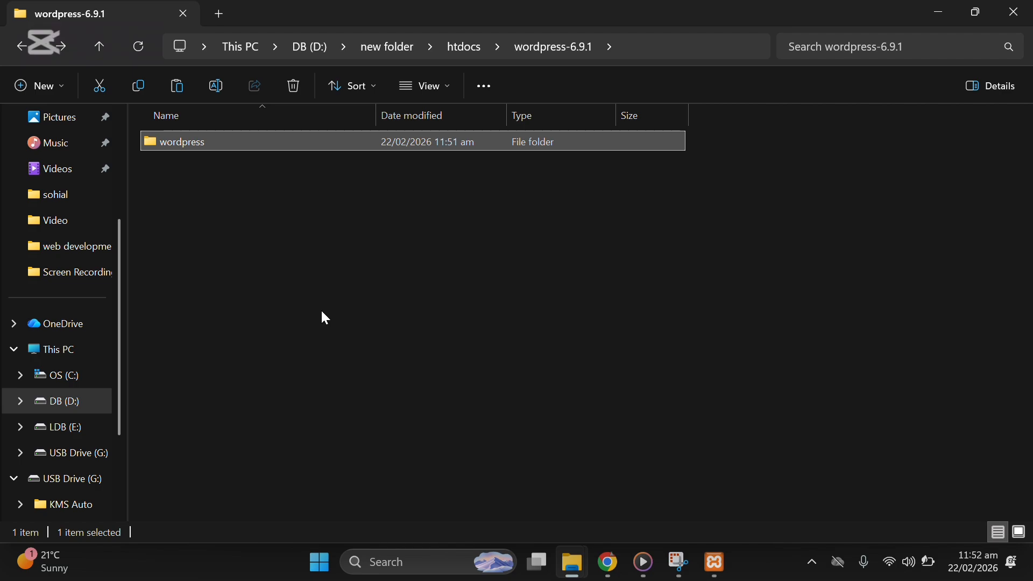
Step: Cut the wordpress folder from wordpress-6.9.1 and paste it directly into htdocs
{"action": "right_click", "coordinate": [180, 146]}
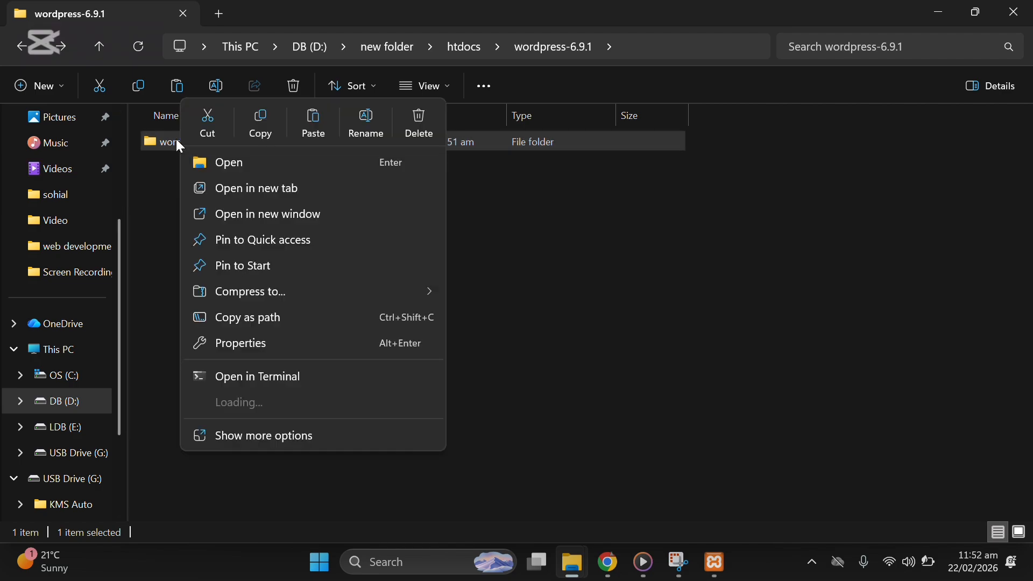
{"action": "left_click", "coordinate": [253, 436]}
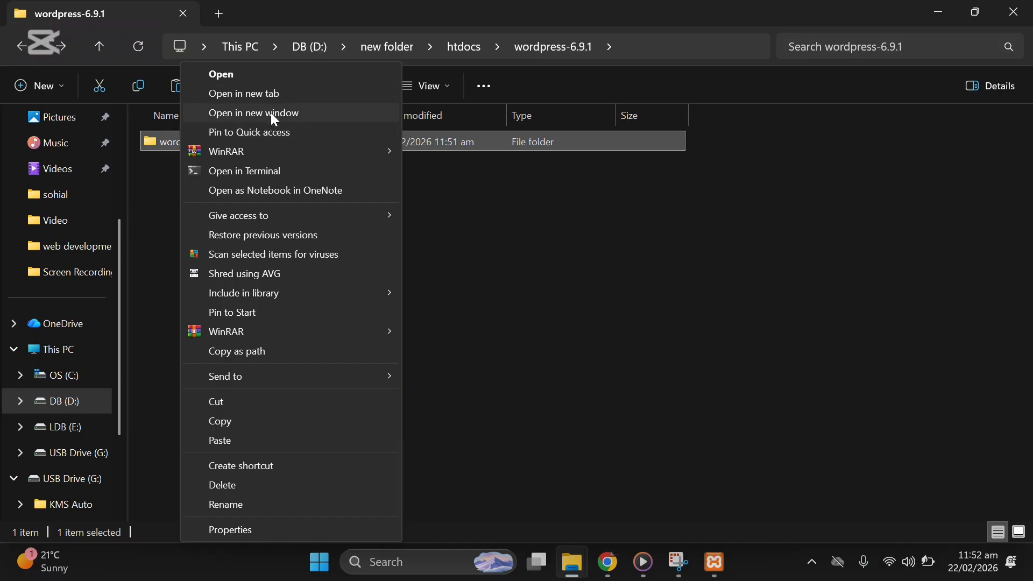
{"action": "left_click", "coordinate": [250, 402]}
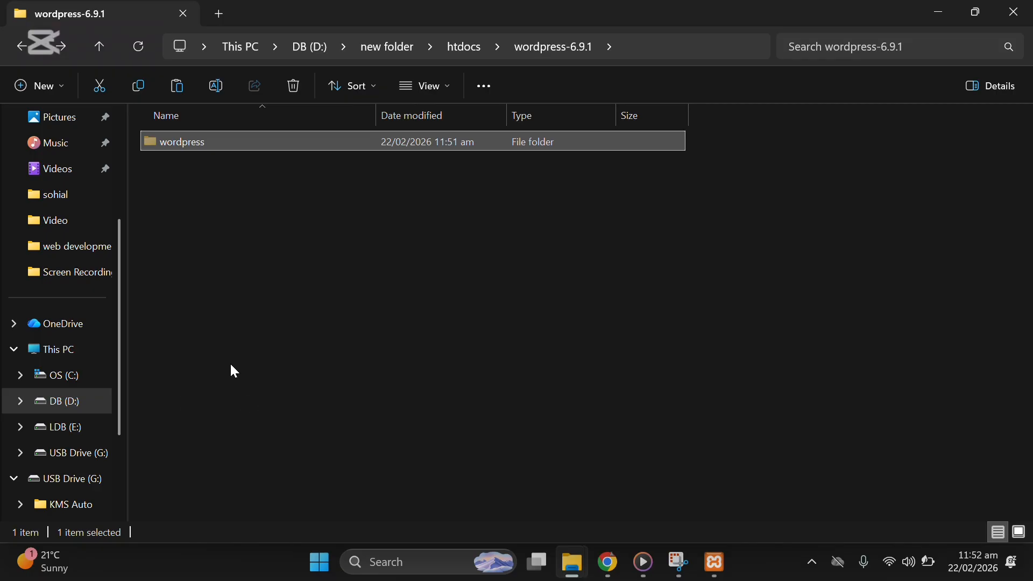
{"action": "left_click", "coordinate": [31, 47]}
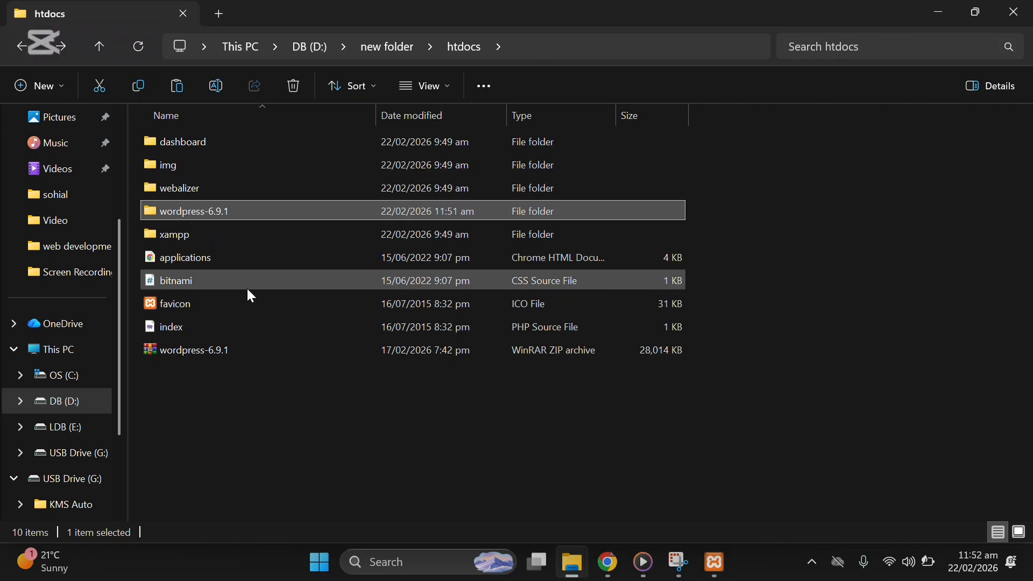
{"action": "left_click", "coordinate": [305, 456]}
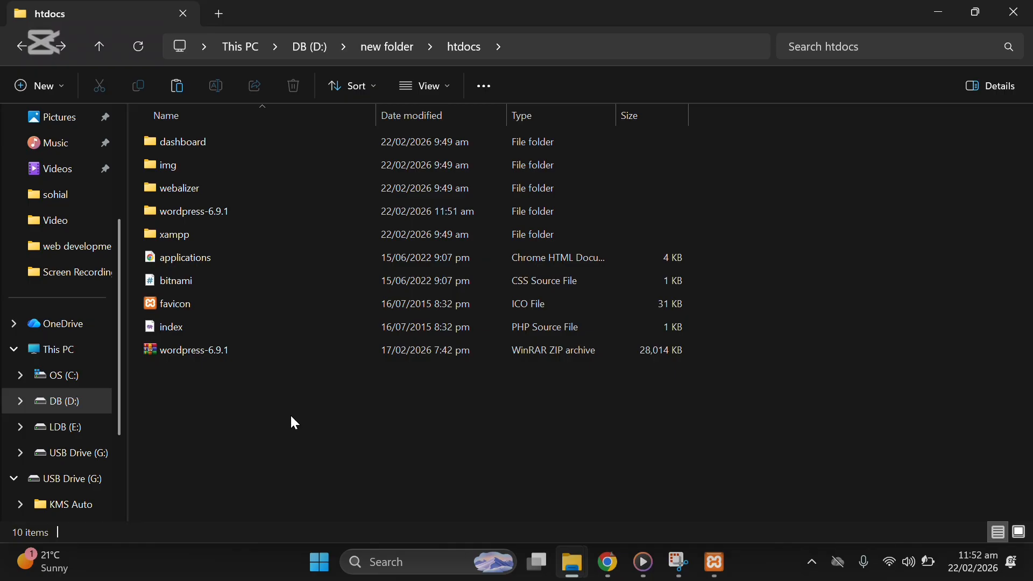
{"action": "right_click", "coordinate": [295, 423]}
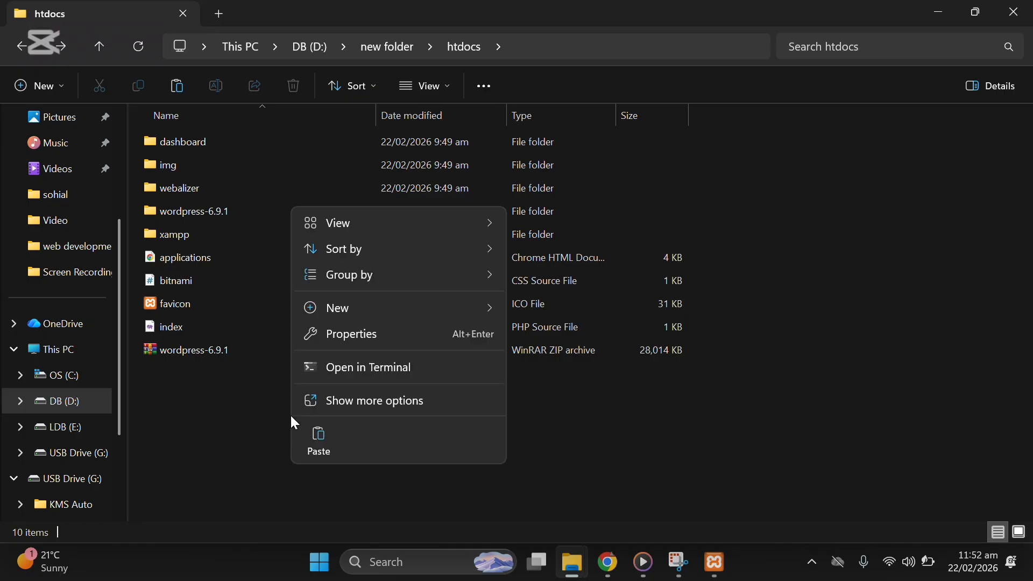
{"action": "left_click", "coordinate": [328, 404]}
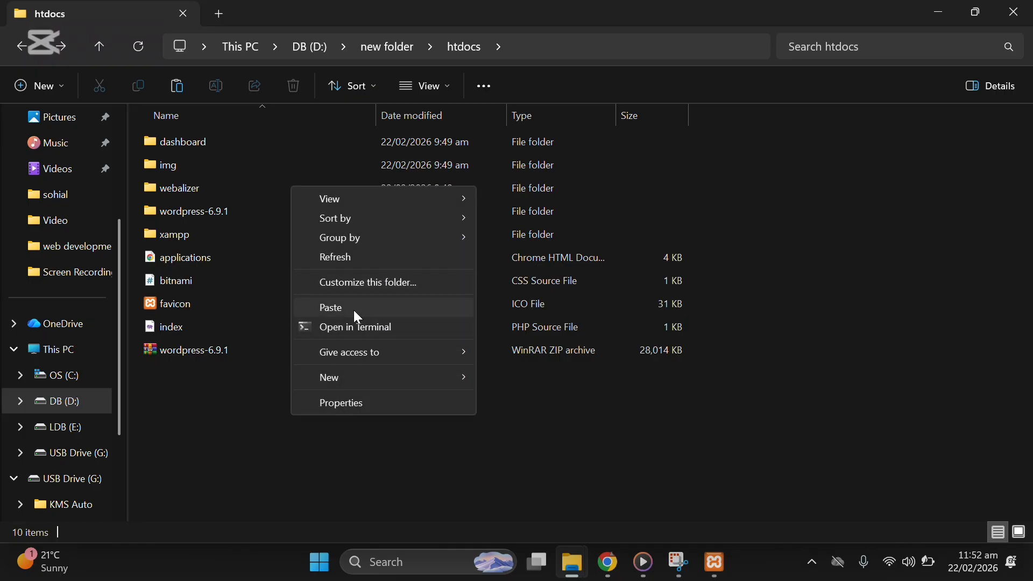
{"action": "left_click", "coordinate": [354, 311]}
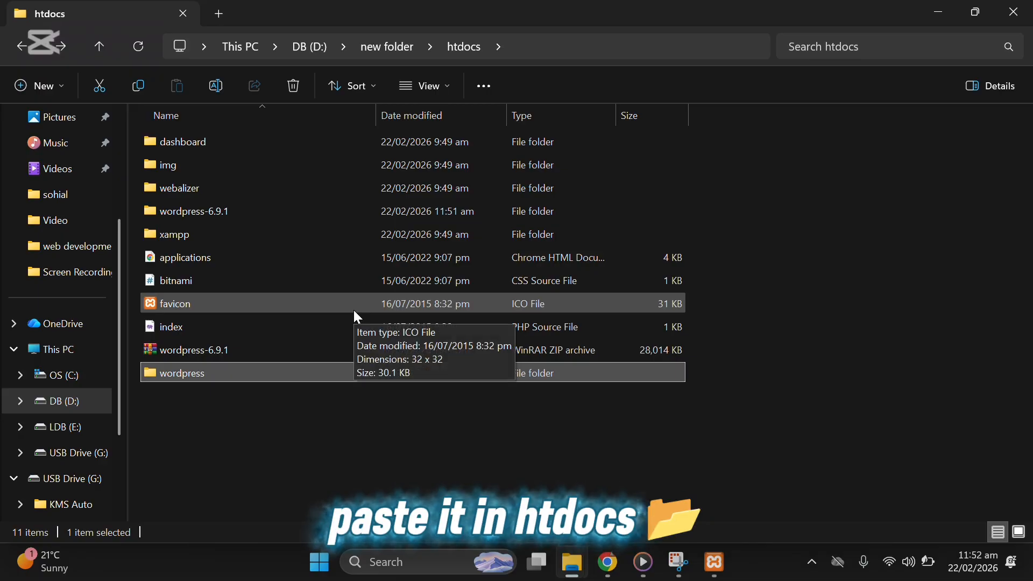
Step: Check the moved wordpress folder's core files, then return to htdocs
{"action": "double_click", "coordinate": [184, 375]}
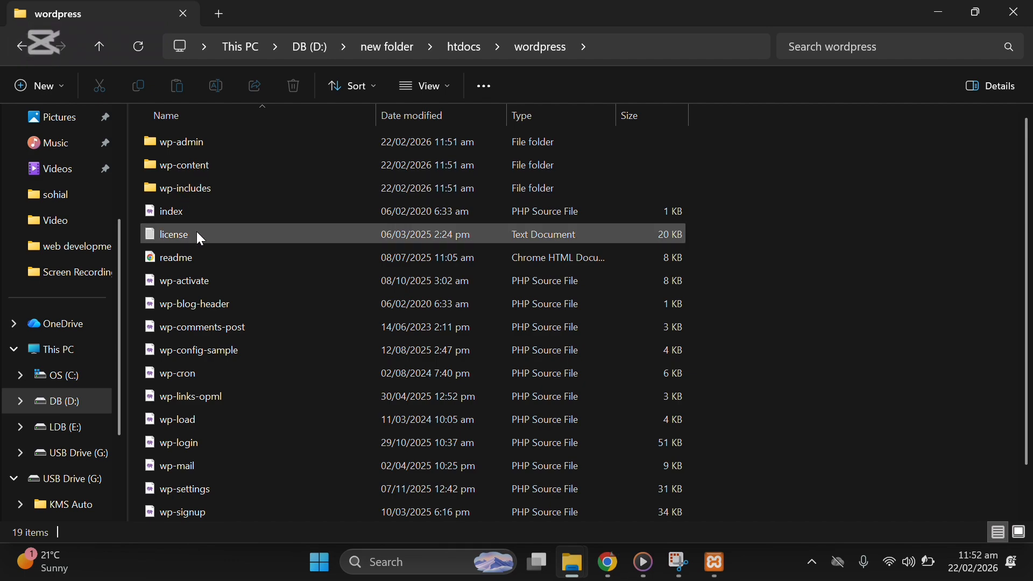
{"action": "scroll", "coordinate": [196, 291], "scroll_direction": "down", "scroll_amount": 1}
{"action": "scroll", "coordinate": [192, 257], "scroll_direction": "up", "scroll_amount": 1}
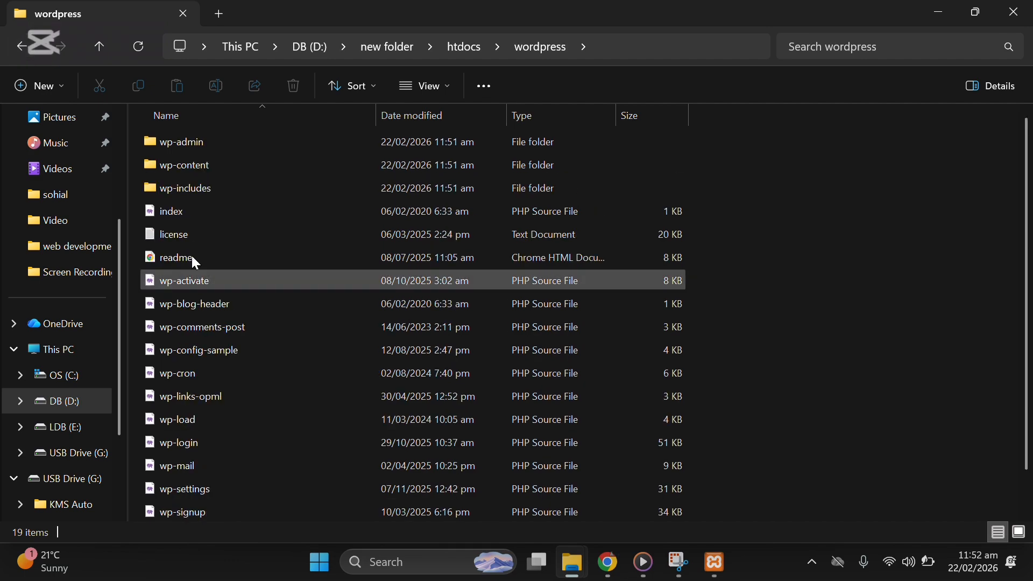
{"action": "left_click", "coordinate": [21, 48]}
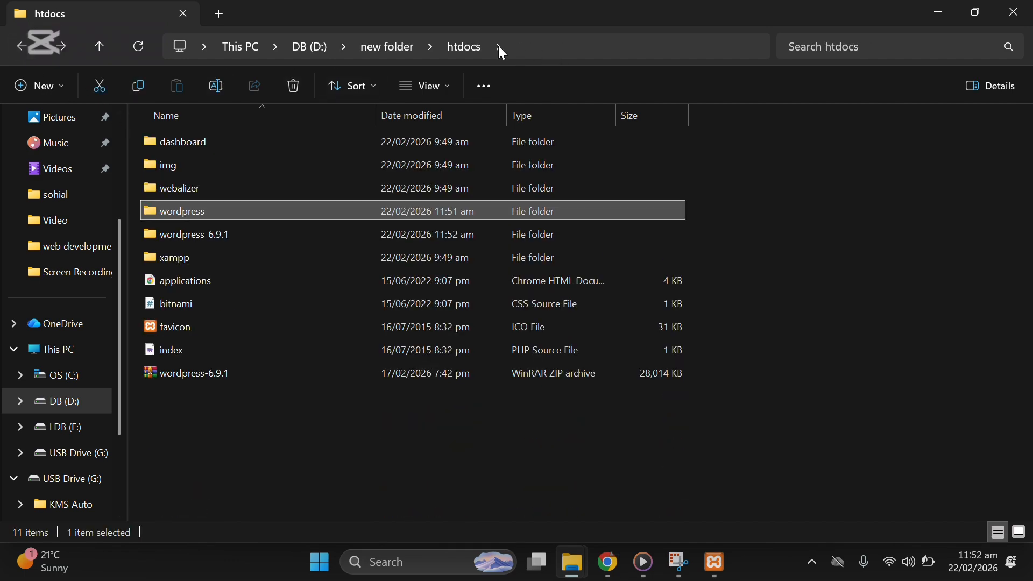
Step: Rename the wordpress folder in htdocs to 'demosite'
{"action": "right_click", "coordinate": [171, 211]}
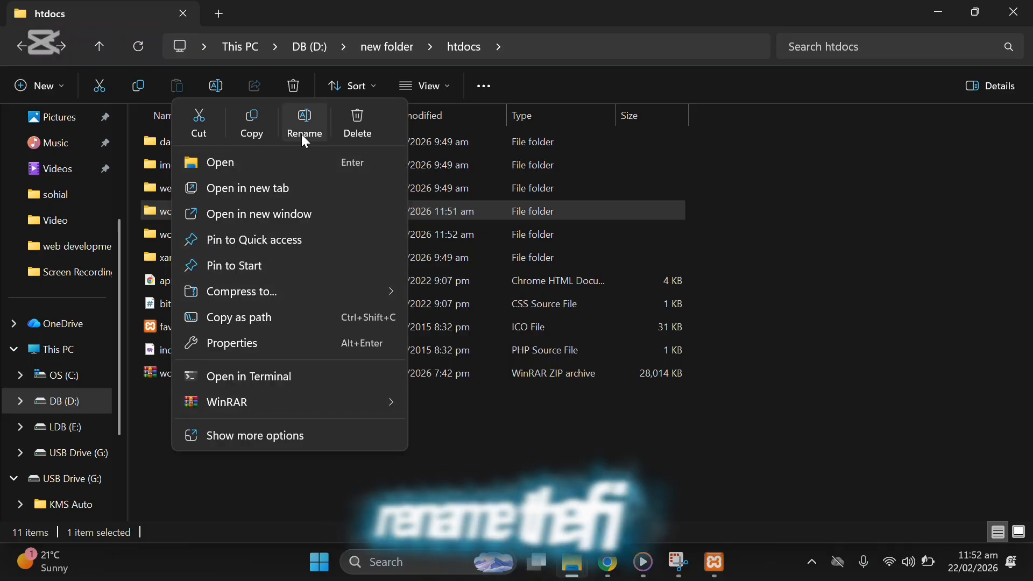
{"action": "left_click", "coordinate": [302, 135]}
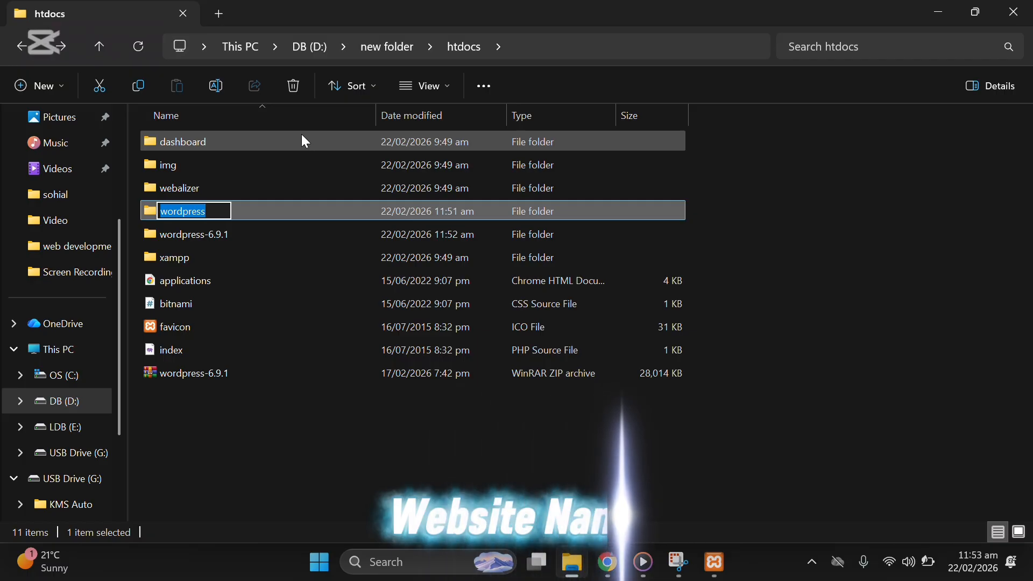
{"action": "type", "text": "demo"}
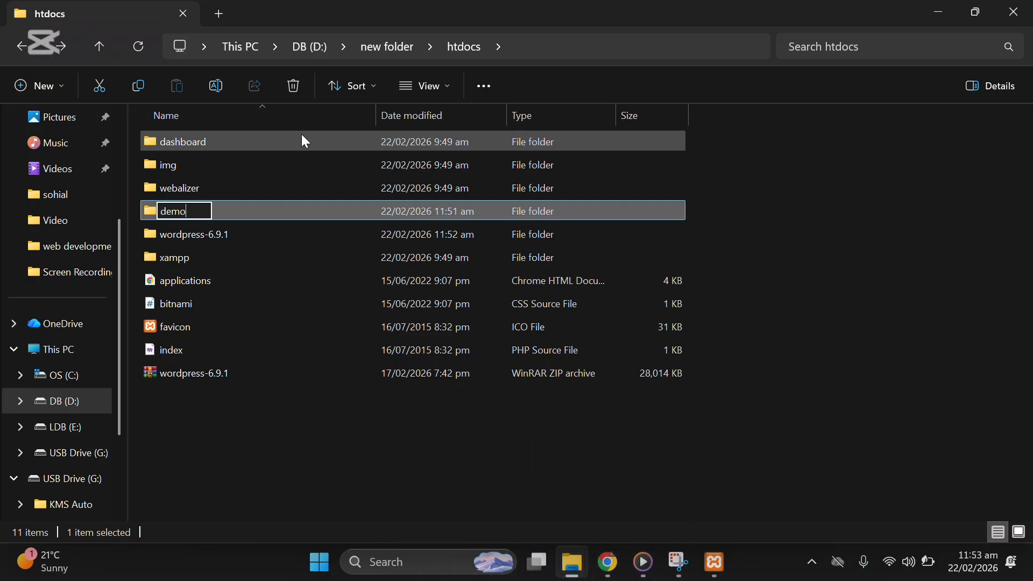
{"action": "type", "text": " sit"}
{"action": "key", "text": "BackSpace"}
{"action": "key", "text": "BackSpace"}
{"action": "key", "text": "BackSpace"}
{"action": "key", "text": "BackSpace"}
{"action": "type", "text": "site"}
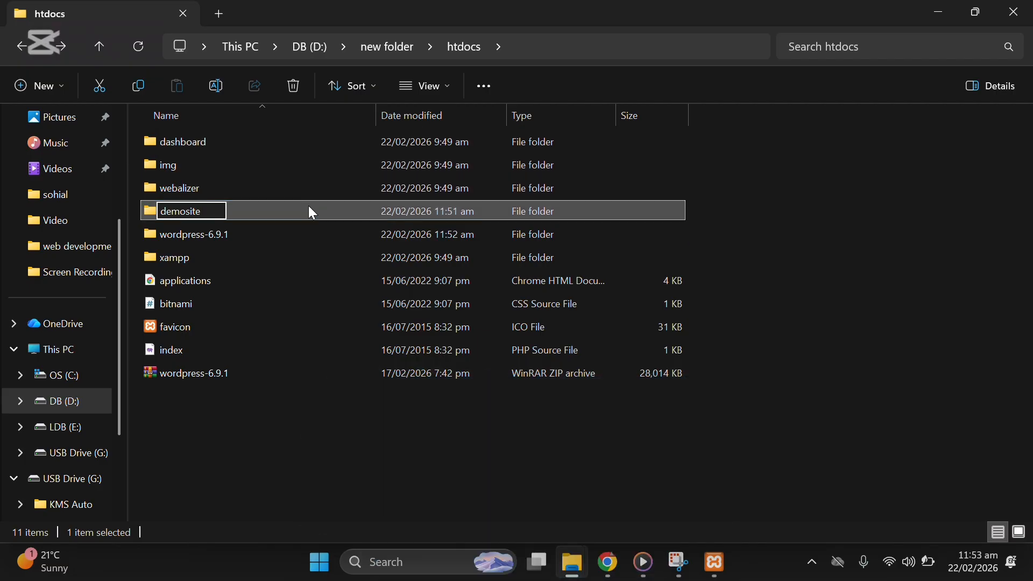
{"action": "left_click", "coordinate": [311, 213]}
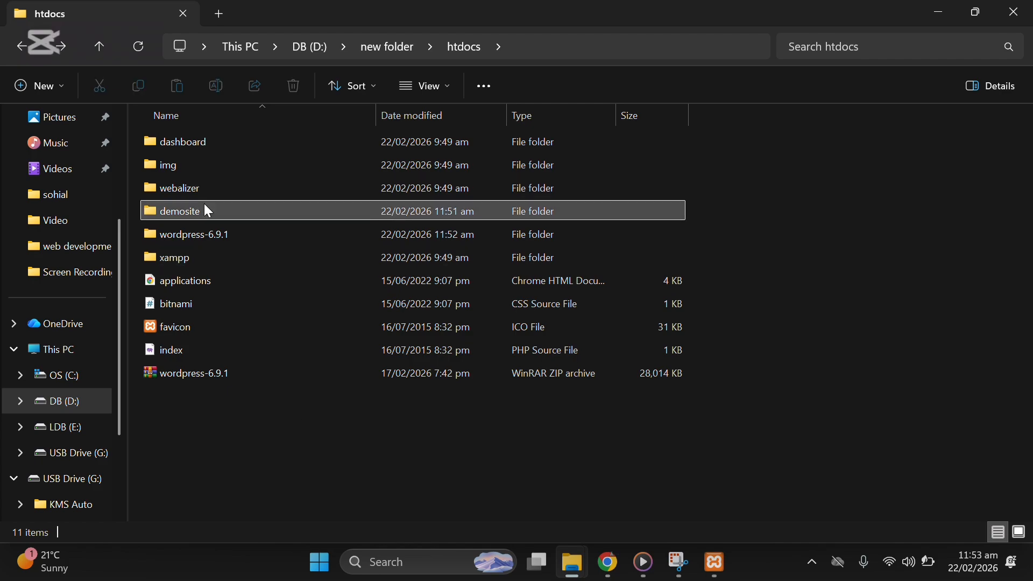
{"action": "left_click", "coordinate": [274, 389]}
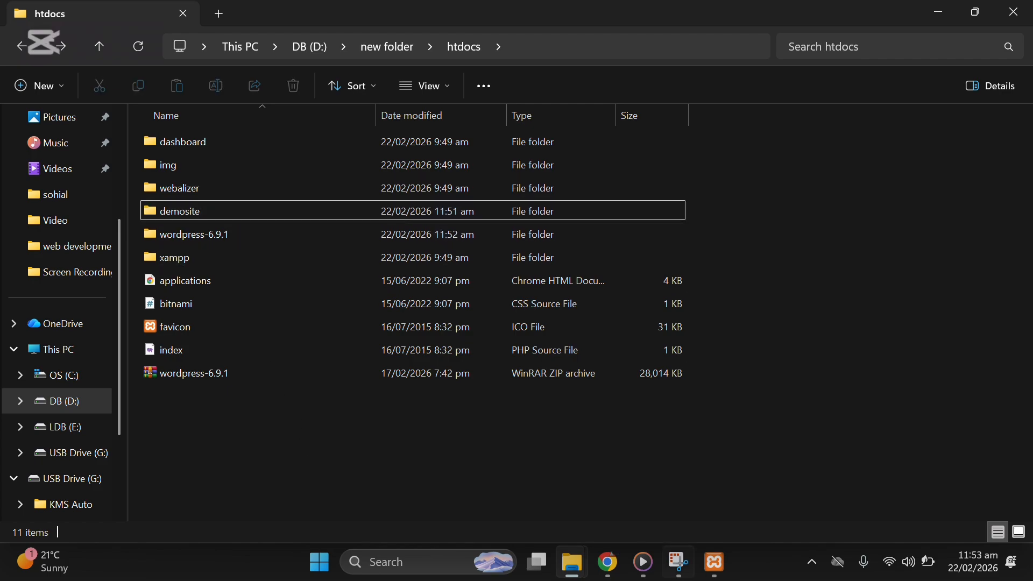
{"action": "left_click", "coordinate": [608, 562]}
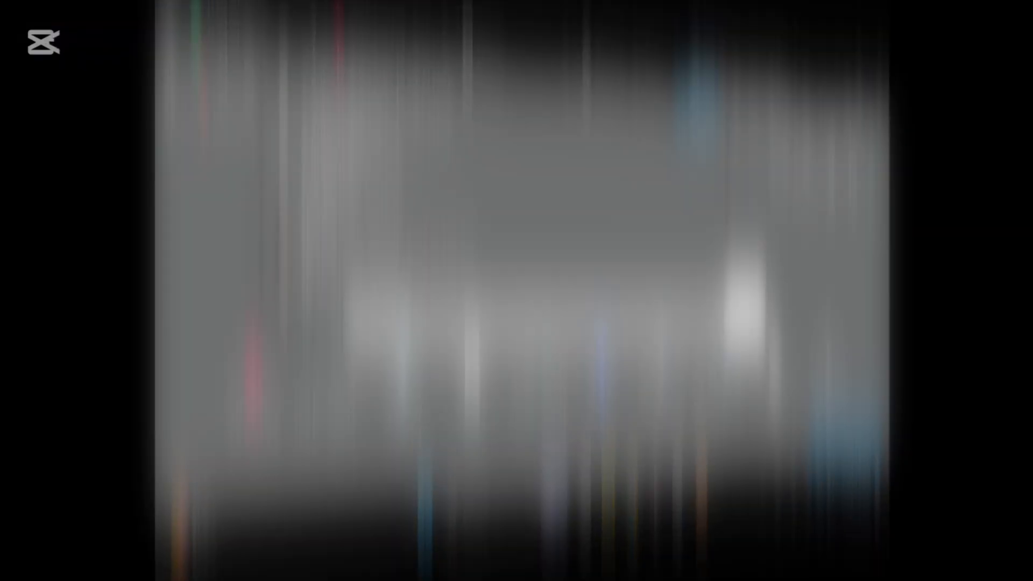
Step: Load localhost/phpmyadmin in a new Chrome tab
{"action": "type", "text": "loca"}
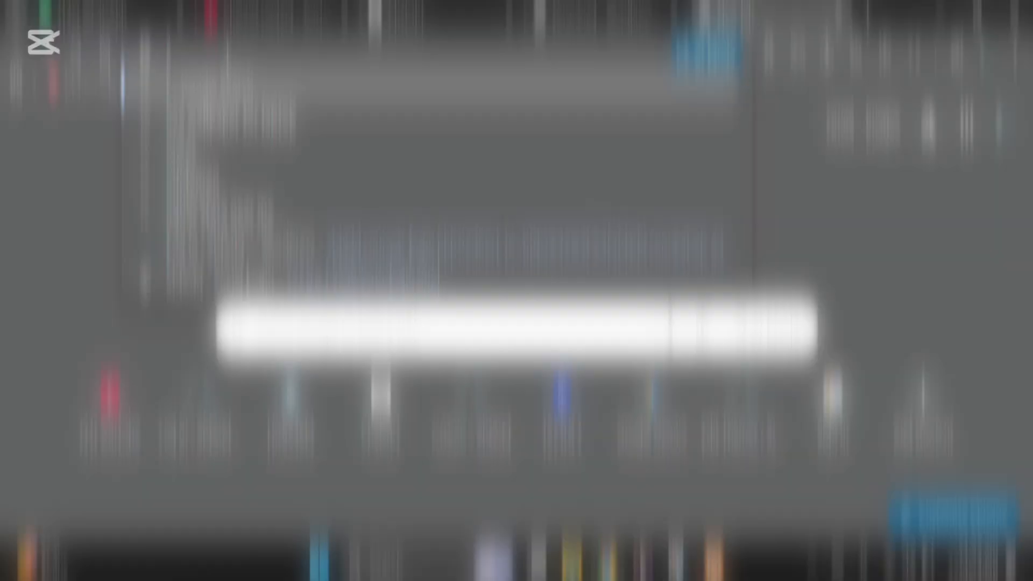
{"action": "type", "text": "lhost"}
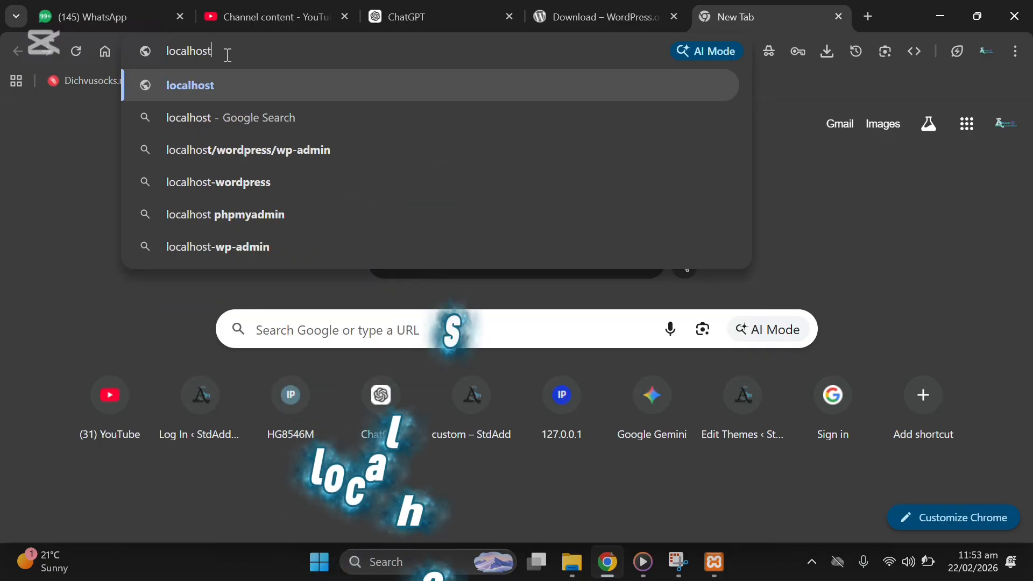
{"action": "type", "text": "/ph"}
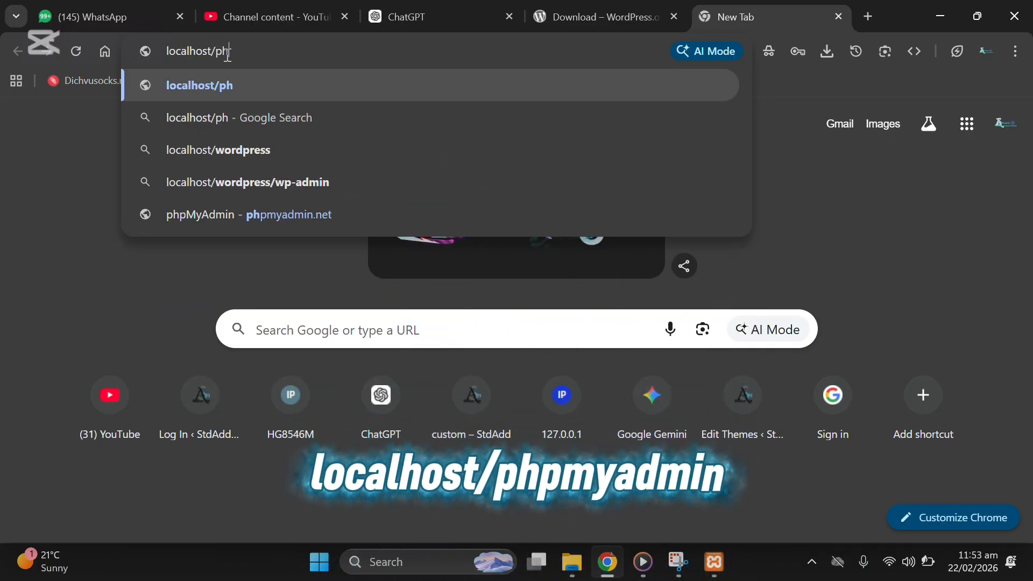
{"action": "type", "text": "pmyadmin"}
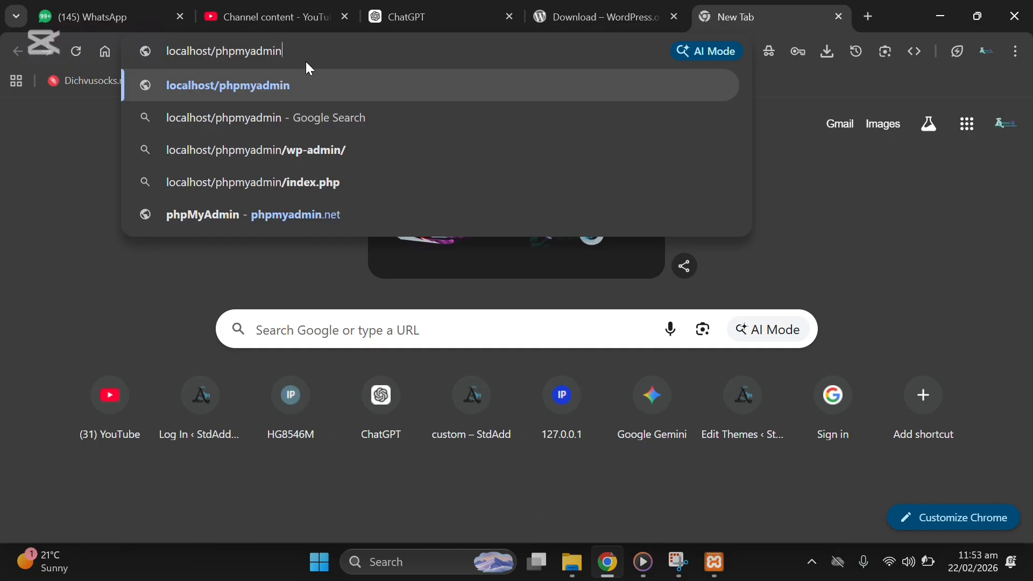
{"action": "key", "text": "Return"}
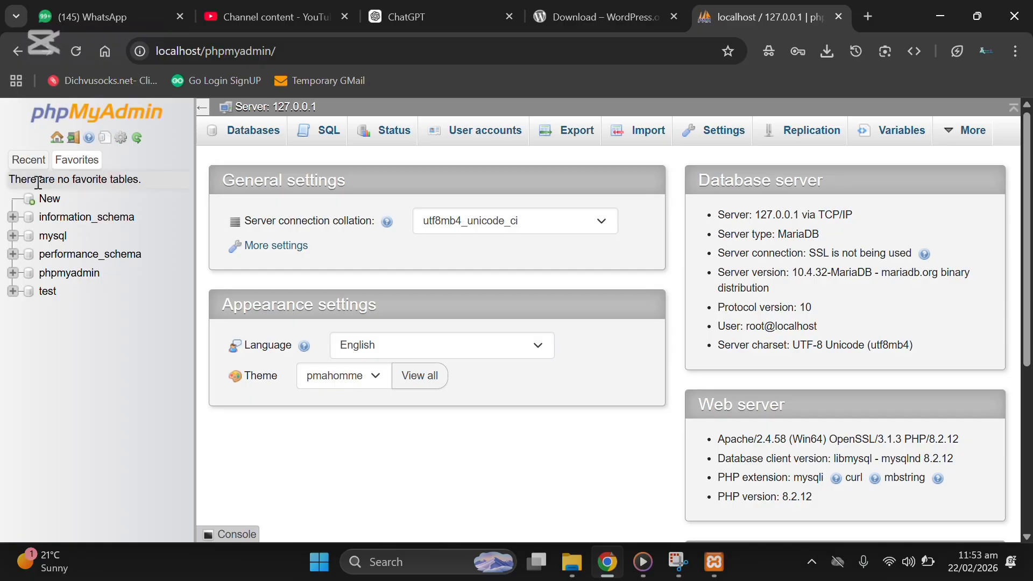
Step: Create an empty database named awaisdb from phpMyAdmin's New database page
{"action": "left_click", "coordinate": [49, 203]}
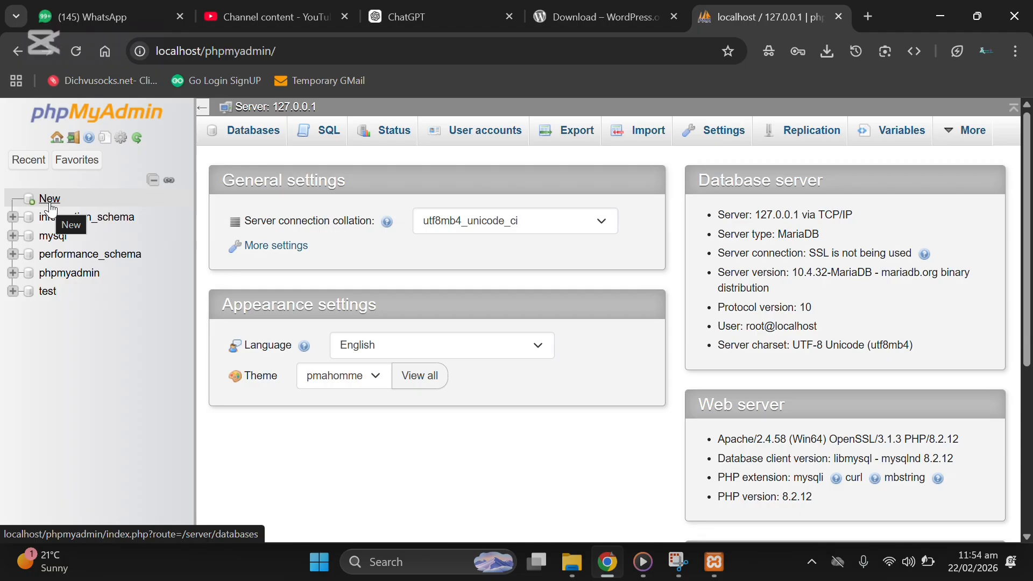
{"action": "left_click", "coordinate": [50, 202]}
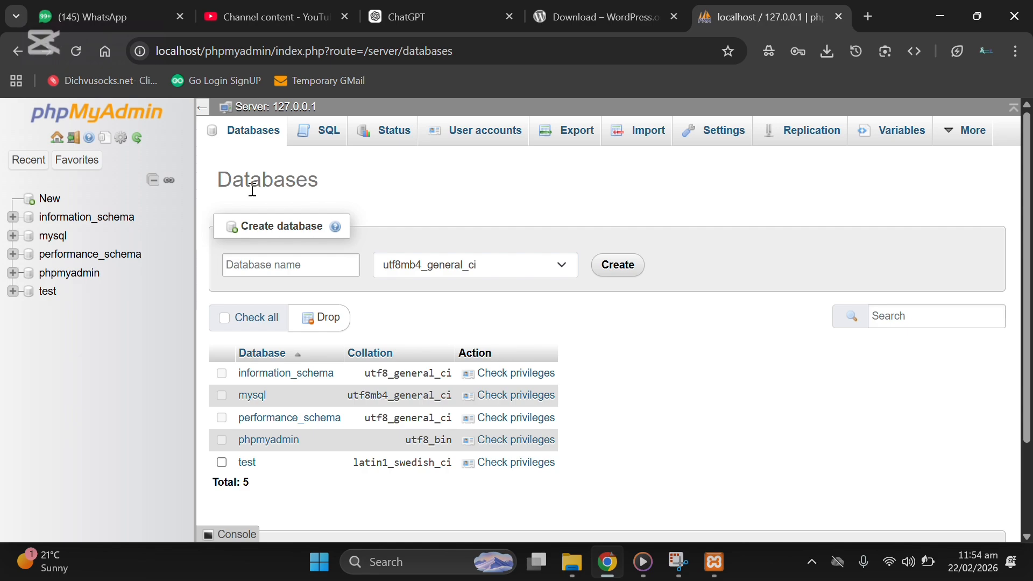
{"action": "triple_click", "coordinate": [258, 228]}
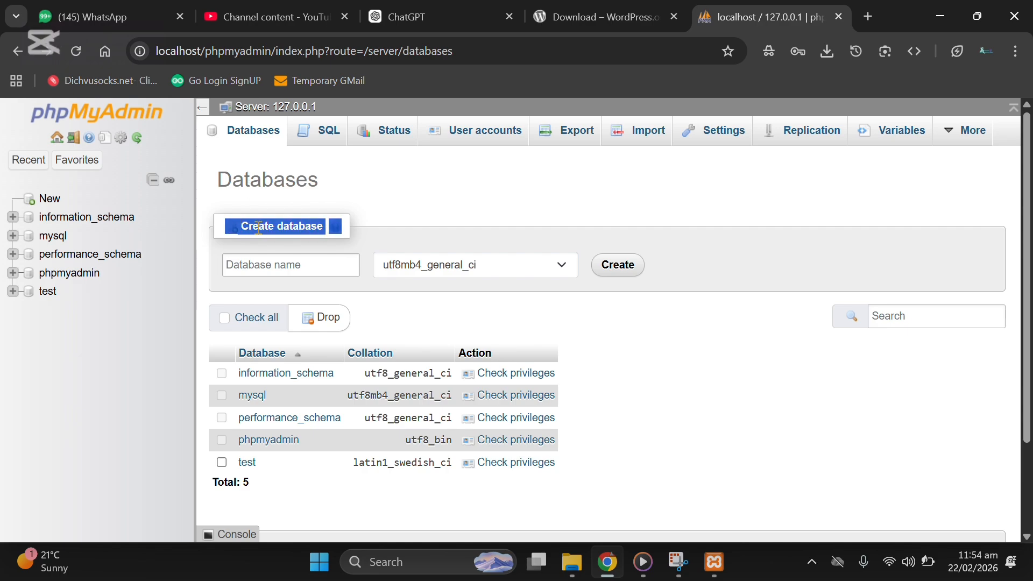
{"action": "left_click", "coordinate": [265, 267]}
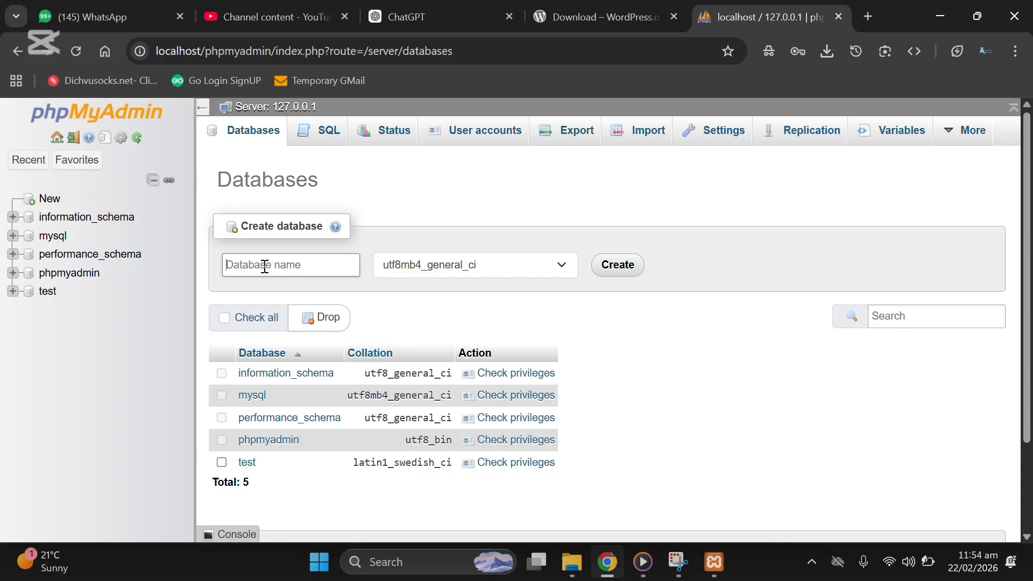
{"action": "type", "text": "s"}
{"action": "key", "text": "BackSpace"}
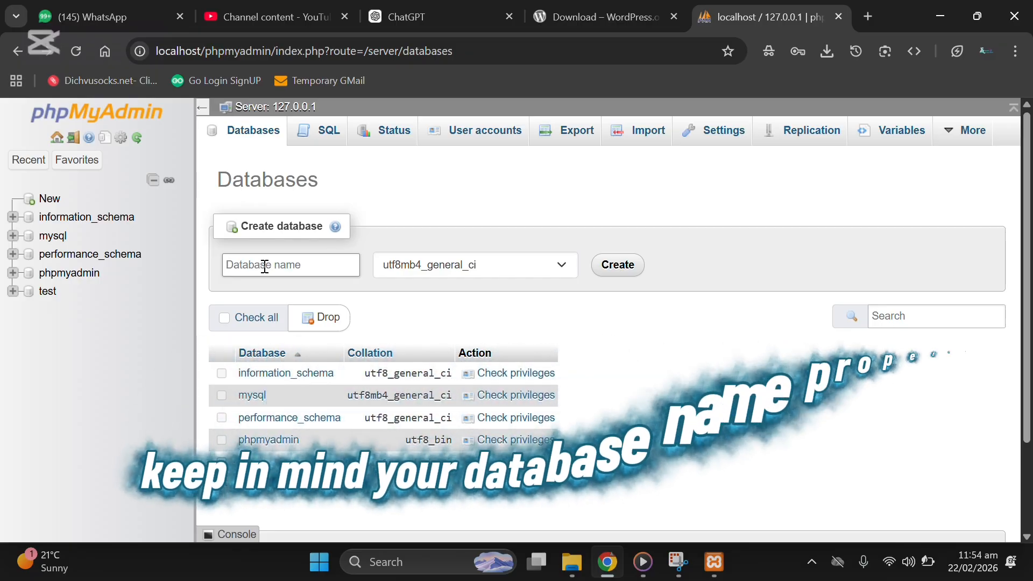
{"action": "type", "text": "sd"}
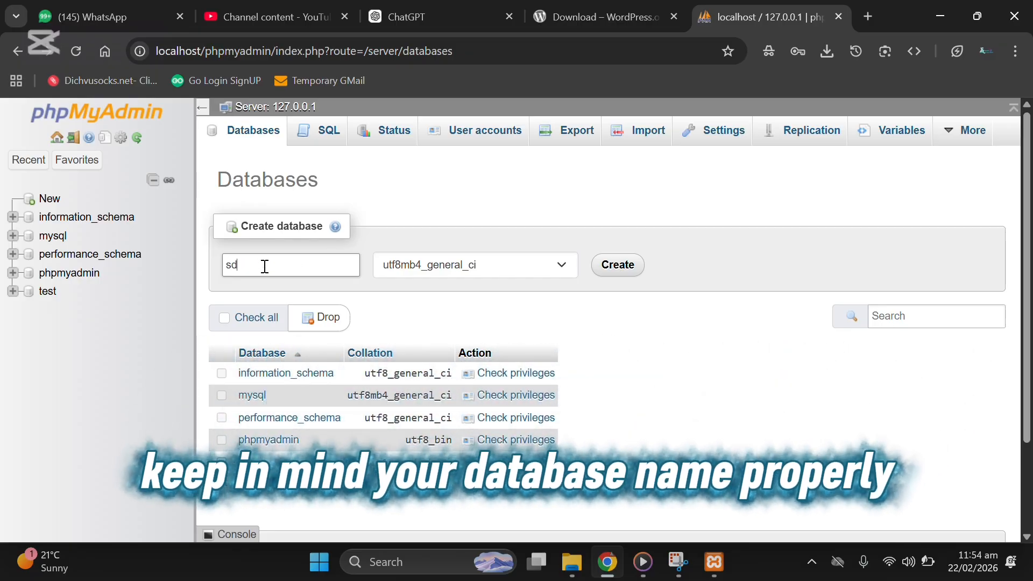
{"action": "key", "text": "BackSpace"}
{"action": "key", "text": "BackSpace"}
{"action": "type", "text": "awaisdb"}
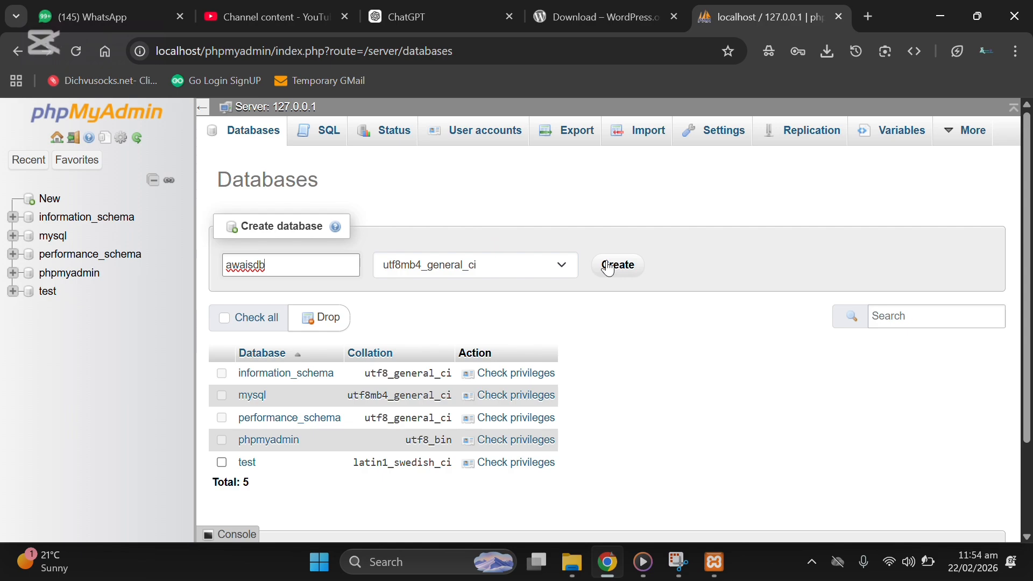
{"action": "left_click", "coordinate": [609, 267]}
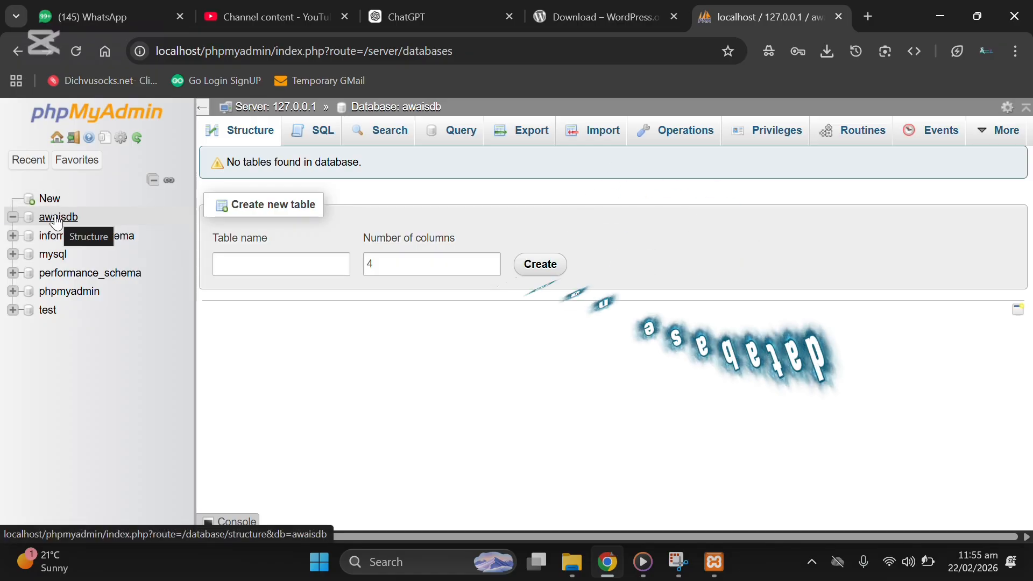
{"action": "left_click", "coordinate": [102, 164]}
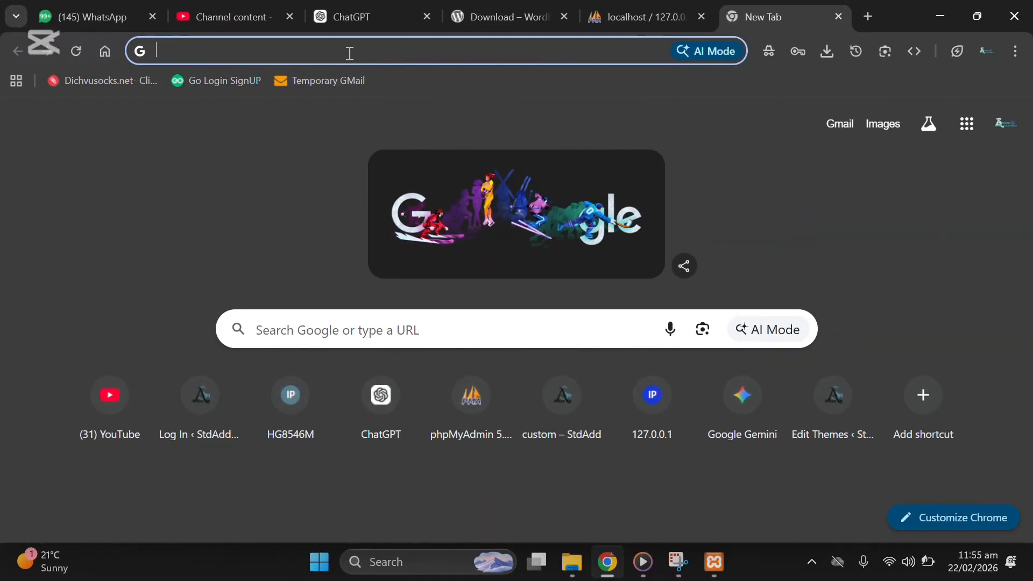
Step: Enter localhost/ in the new tab's address bar, dropping the autocompleted phpmyadmin part
{"action": "left_click", "coordinate": [350, 54]}
{"action": "type", "text": "l"}
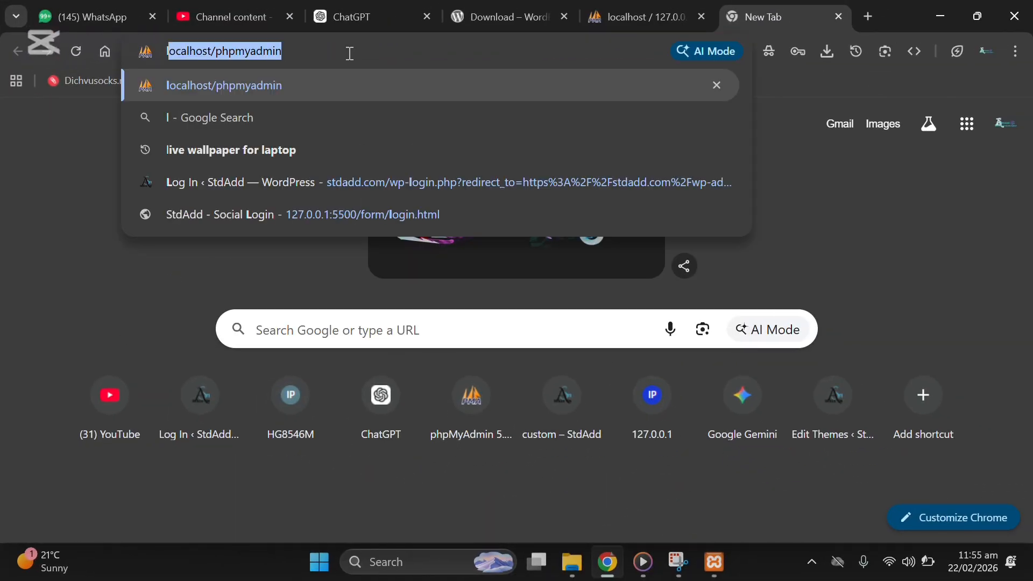
{"action": "type", "text": "ocalhost/"}
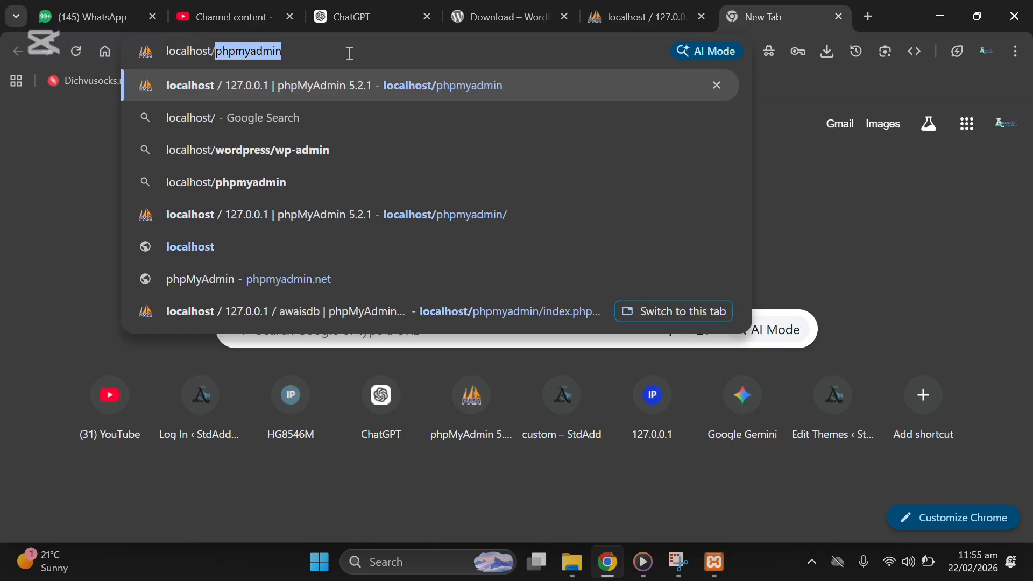
{"action": "key", "text": "BackSpace"}
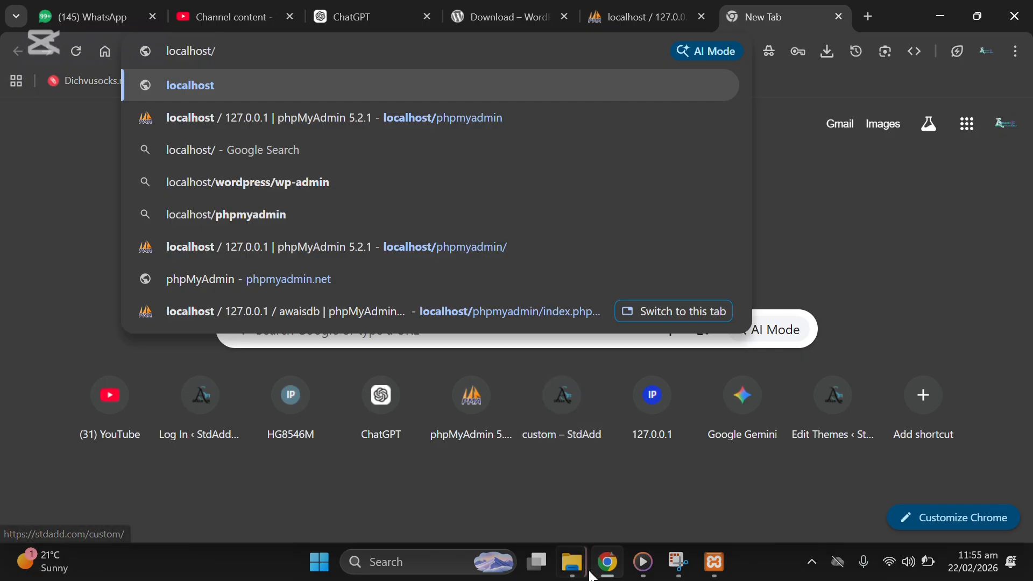
Step: Bring the htdocs File Explorer window back to the front
{"action": "mouse_move", "coordinate": [581, 573]}
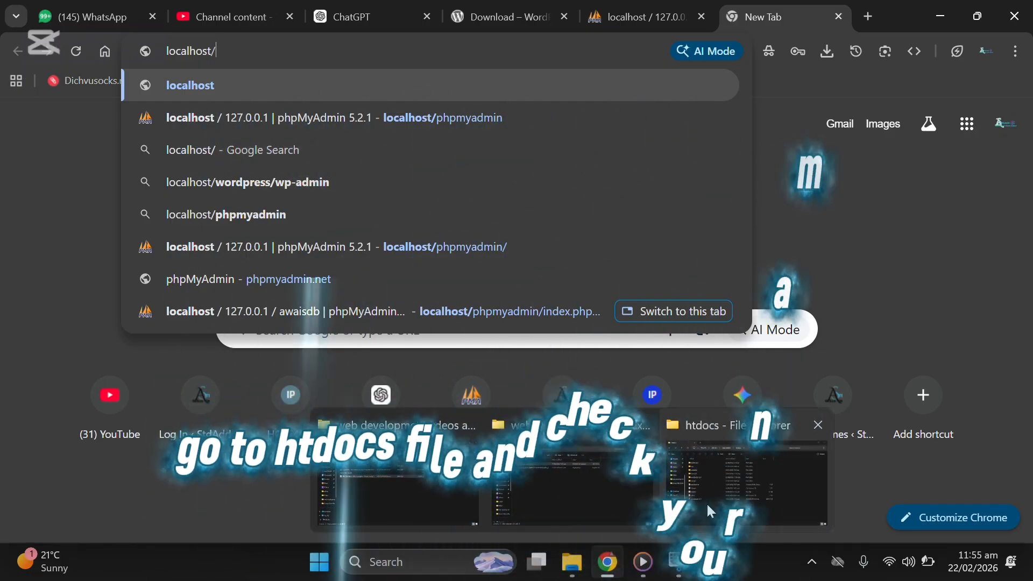
{"action": "left_click", "coordinate": [719, 505]}
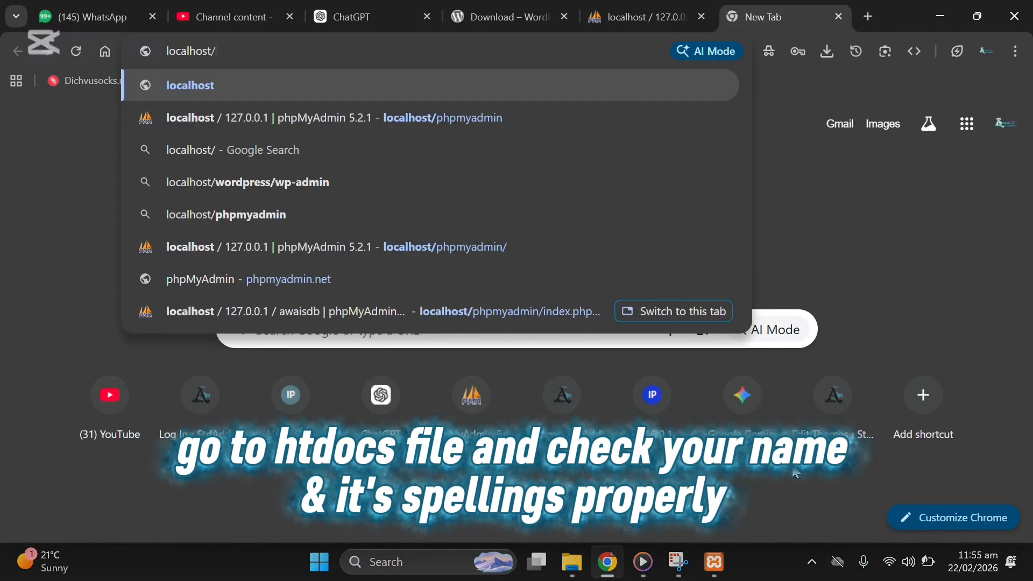
{"action": "mouse_move", "coordinate": [572, 562]}
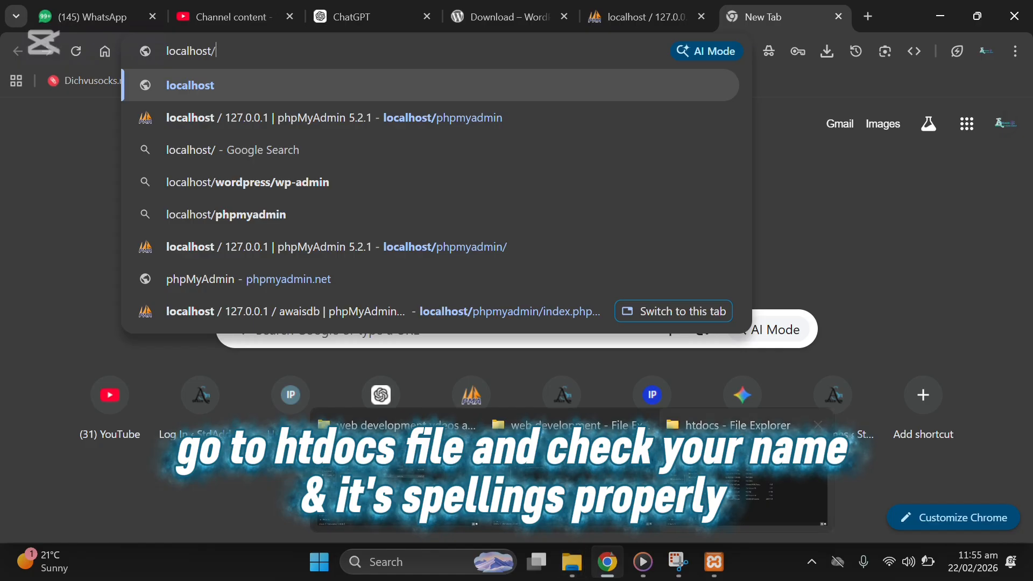
{"action": "left_click", "coordinate": [769, 487]}
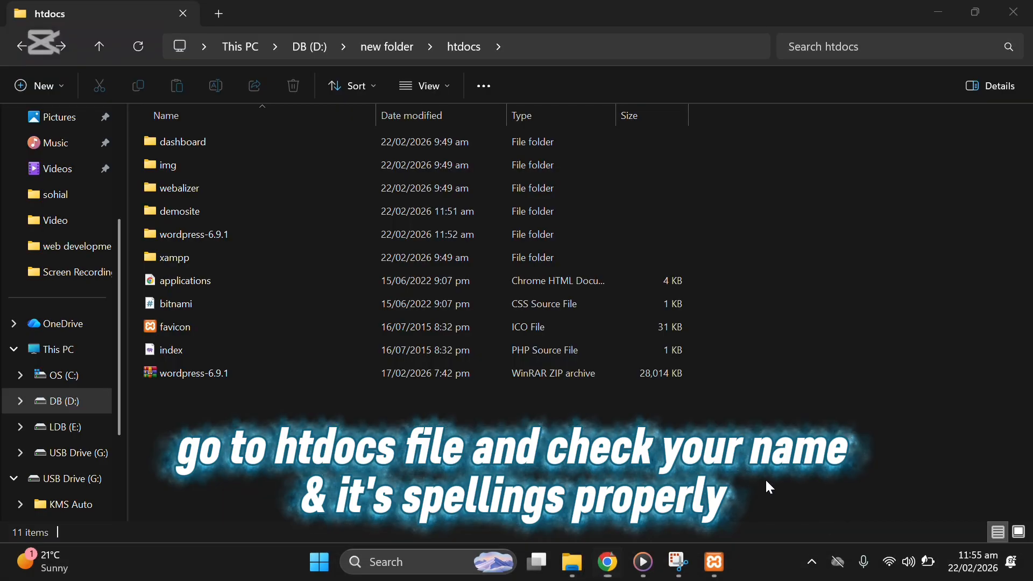
Step: Confirm the htdocs site folder is spelled demosite, then return to the Chrome new tab
{"action": "left_click", "coordinate": [168, 214]}
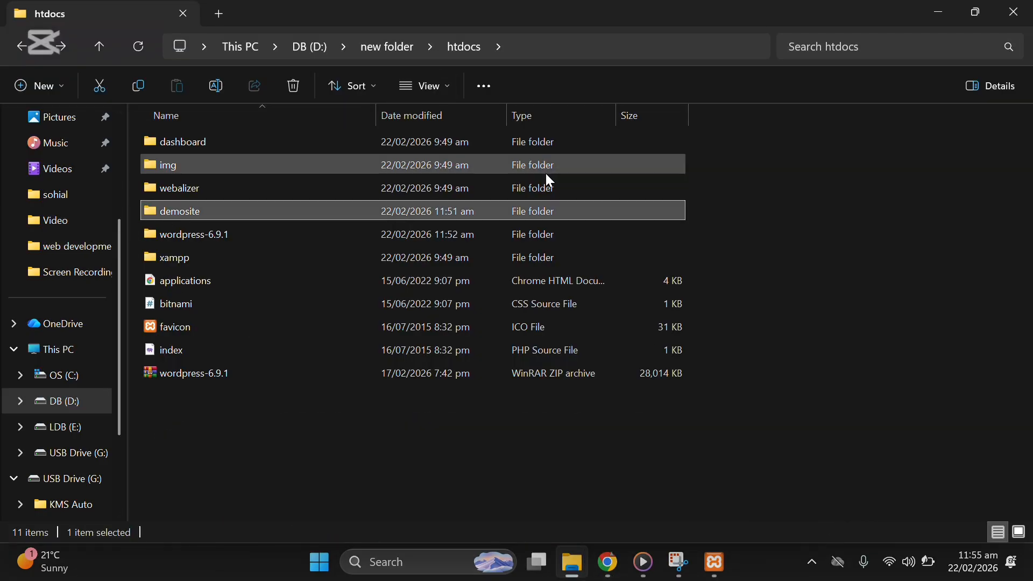
{"action": "left_click", "coordinate": [424, 34]}
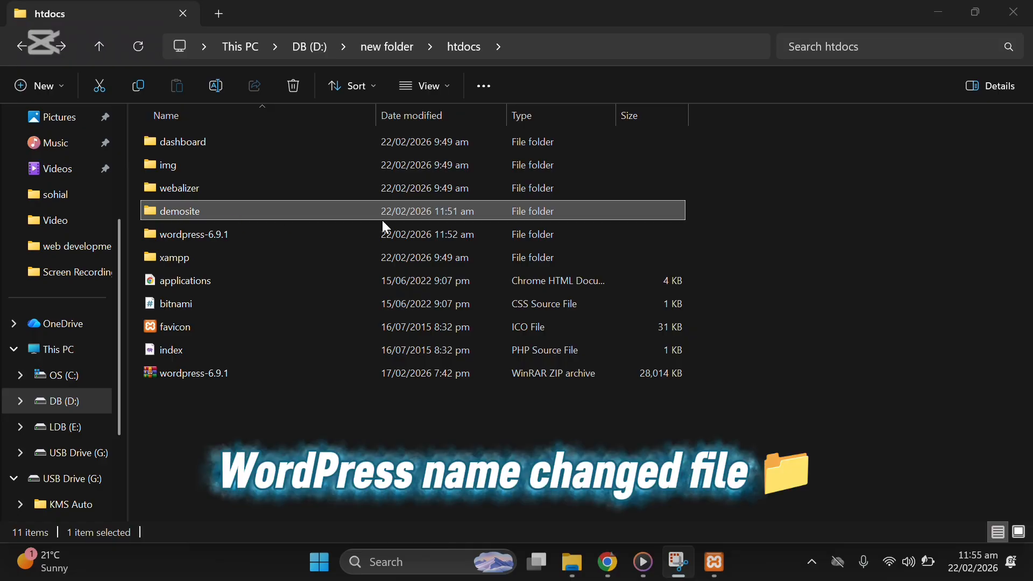
{"action": "left_click", "coordinate": [604, 572]}
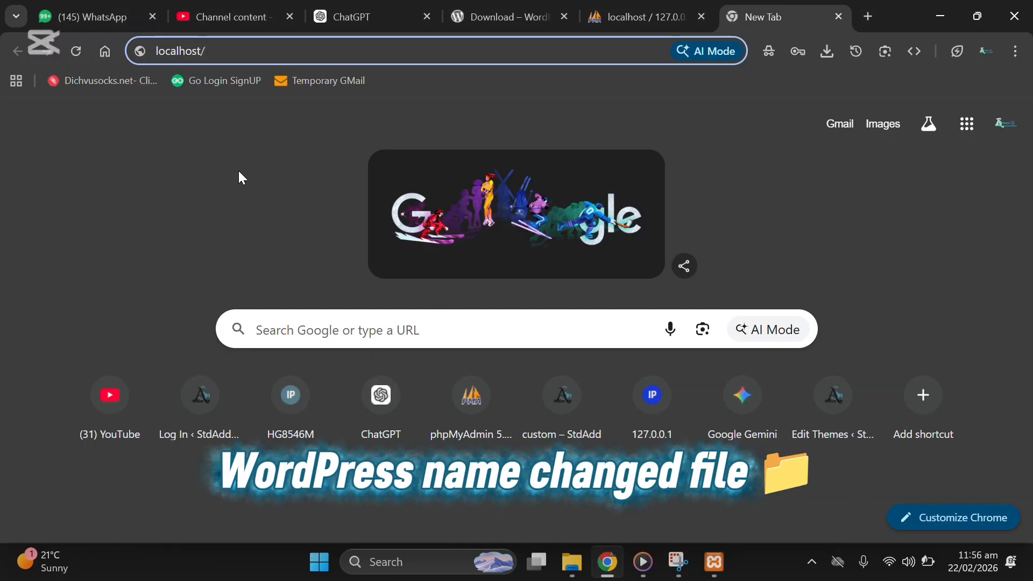
Step: Load localhost/demosite and scroll through the WordPress setup welcome page
{"action": "type", "text": "d"}
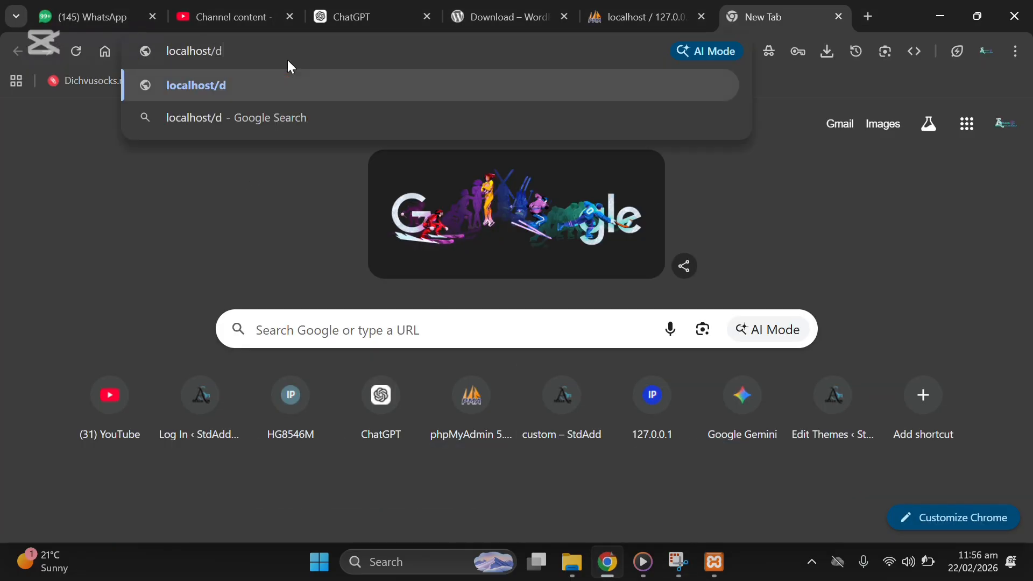
{"action": "type", "text": "emosite"}
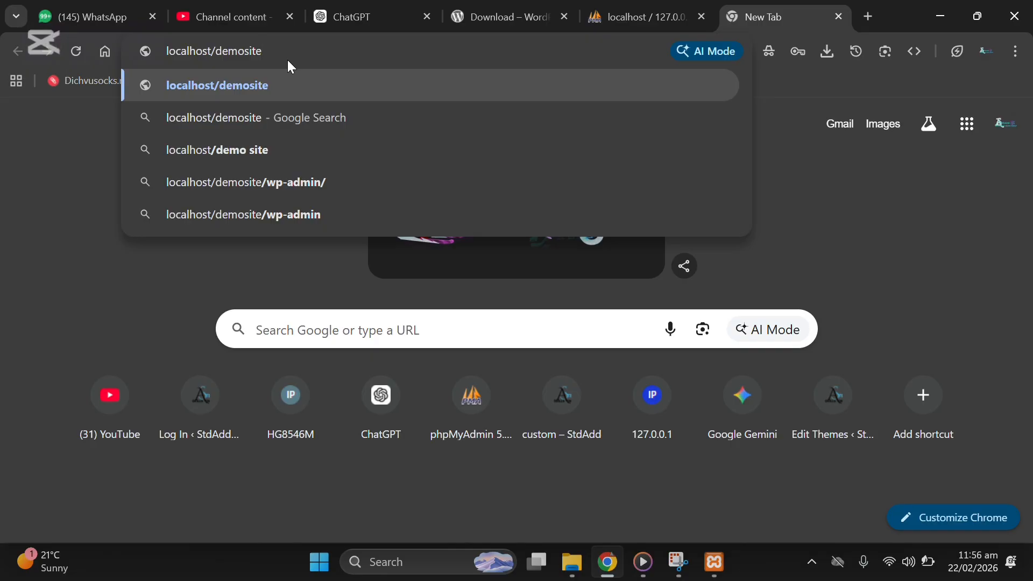
{"action": "key", "text": "Return"}
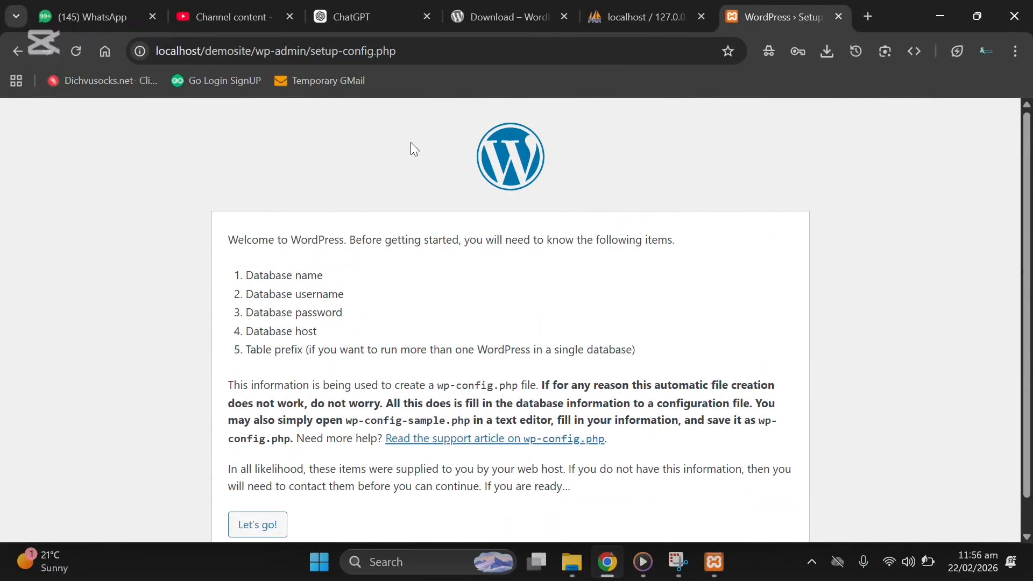
{"action": "scroll", "coordinate": [506, 215], "scroll_direction": "down", "scroll_amount": 1}
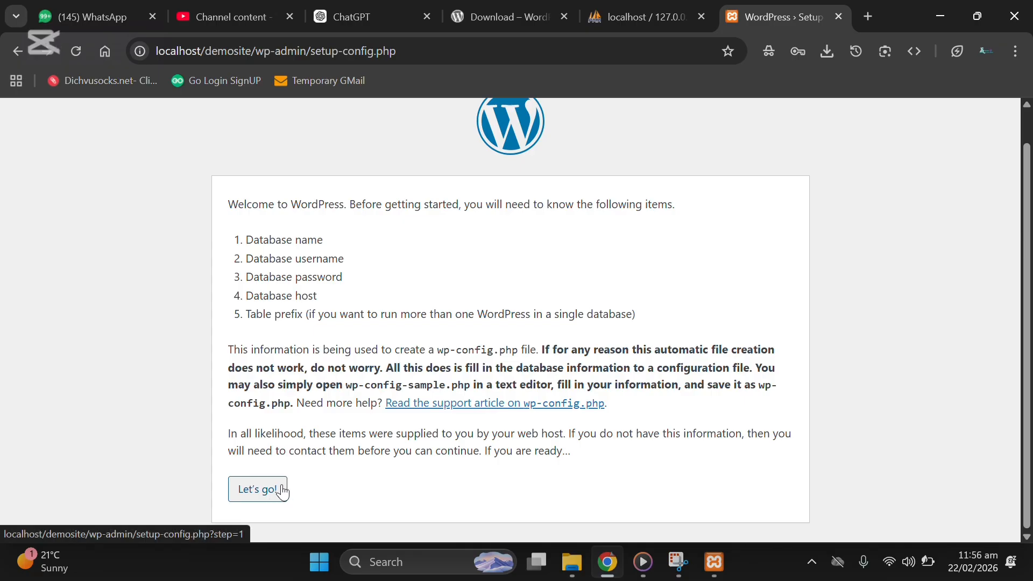
Step: Proceed with Let's go! and enter awaisdb as the Database Name
{"action": "left_click", "coordinate": [267, 494]}
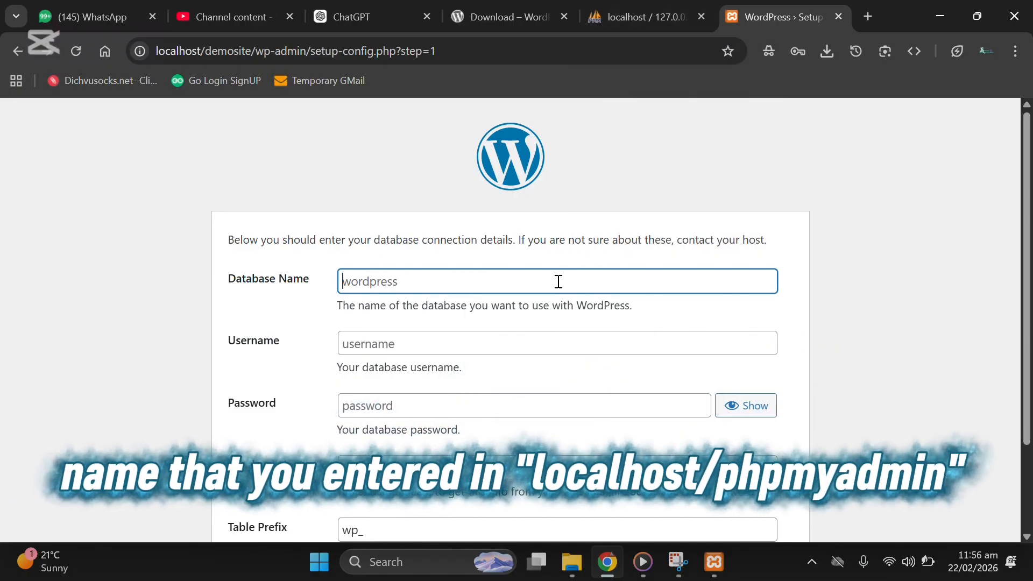
{"action": "type", "text": "awaisdb"}
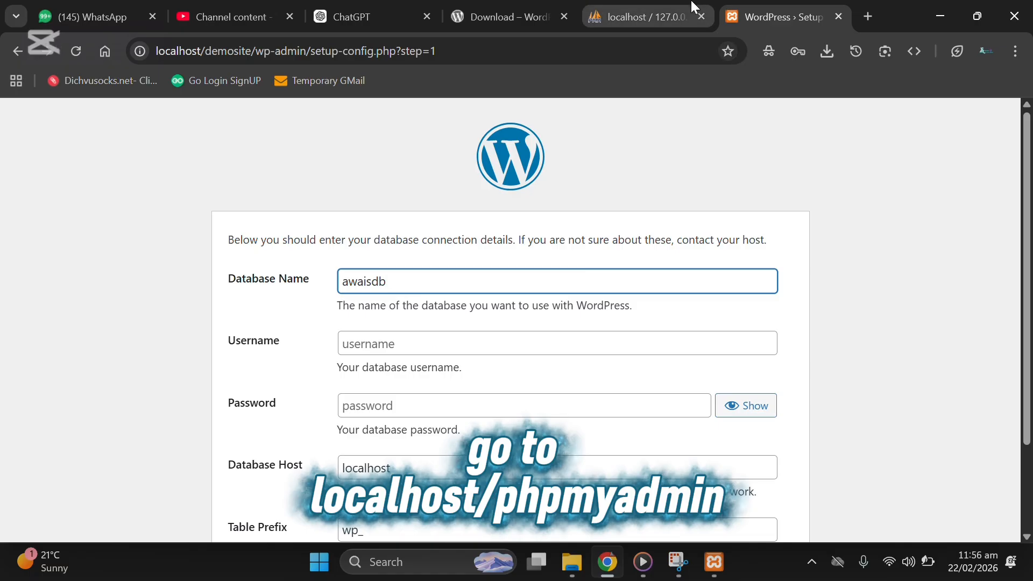
Step: Check phpMyAdmin at localhost/phpmyadmin in a new tab, then return to the WordPress setup tab
{"action": "left_click", "coordinate": [869, 16]}
{"action": "type", "text": "local"}
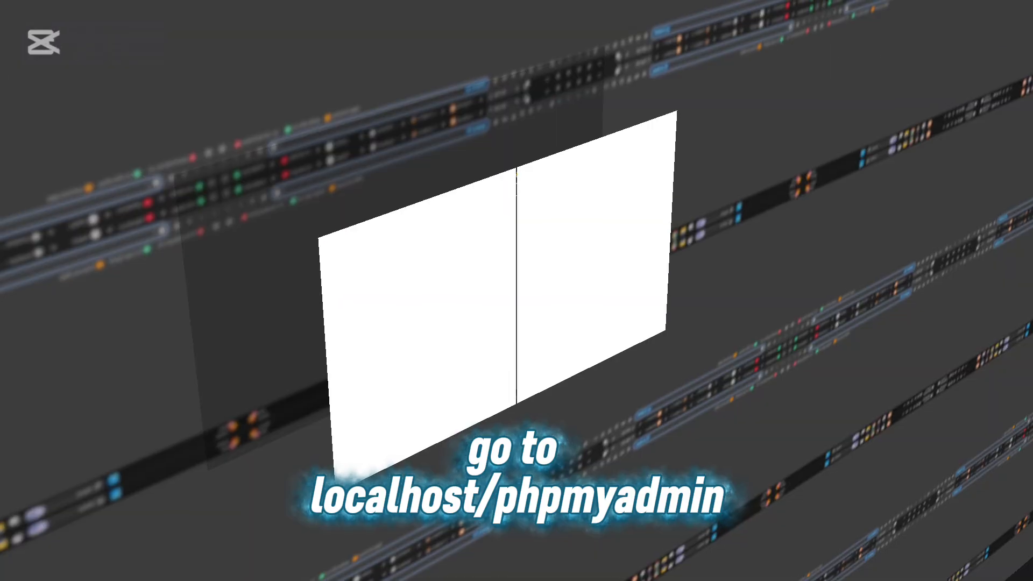
{"action": "type", "text": "host/phpmyadmin"}
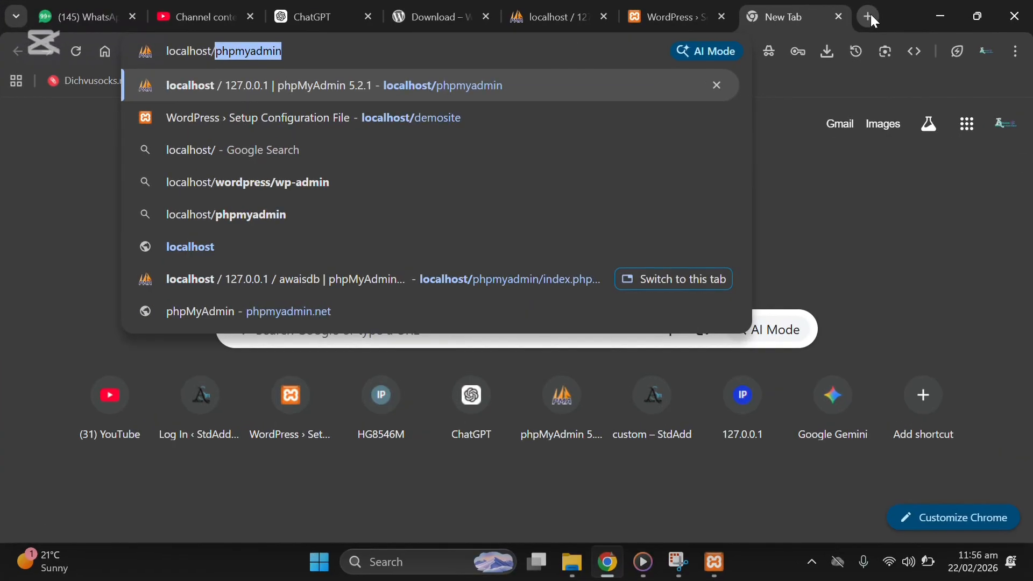
{"action": "key", "text": "Return"}
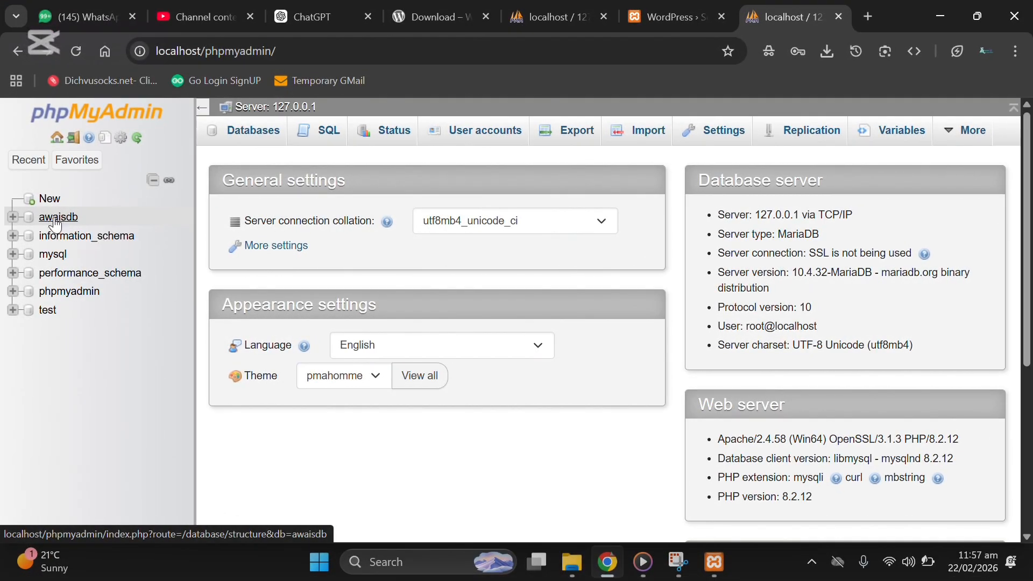
{"action": "left_click", "coordinate": [670, 17]}
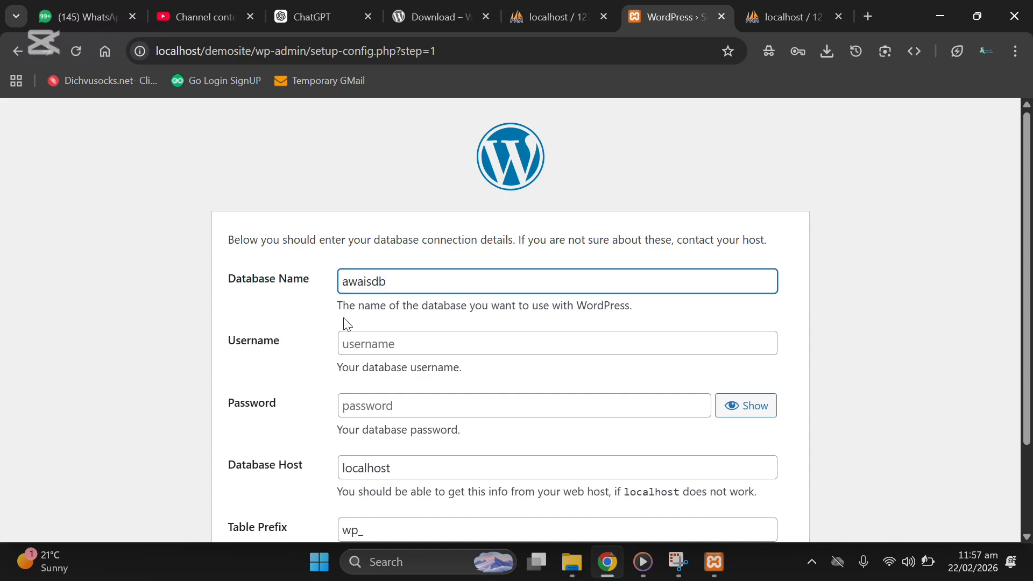
Step: Enter root as the database Username and scroll down to Submit
{"action": "left_click", "coordinate": [395, 335]}
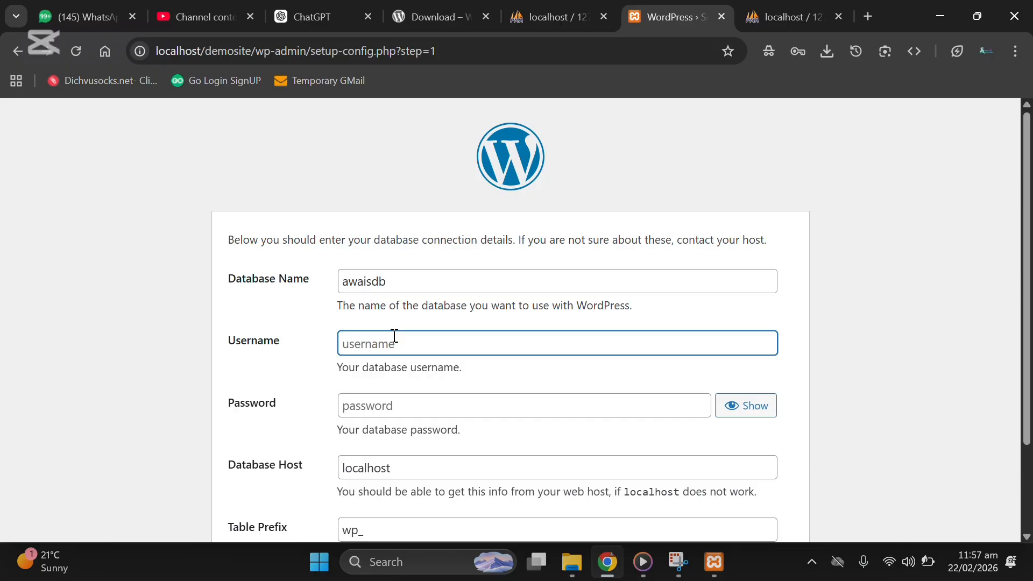
{"action": "type", "text": "root"}
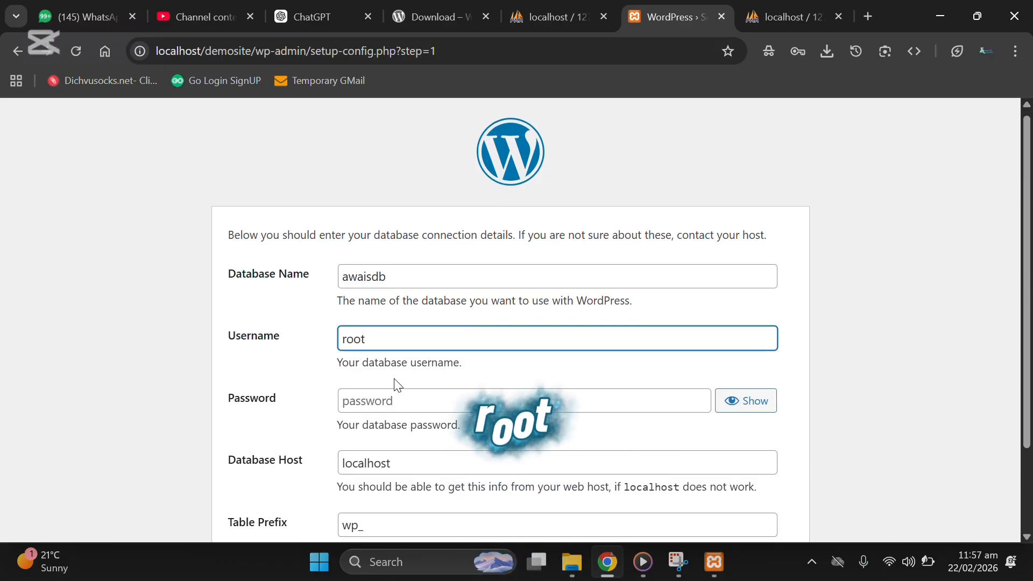
{"action": "scroll", "coordinate": [419, 386], "scroll_direction": "down", "scroll_amount": 1}
{"action": "scroll", "coordinate": [494, 380], "scroll_direction": "down", "scroll_amount": 1}
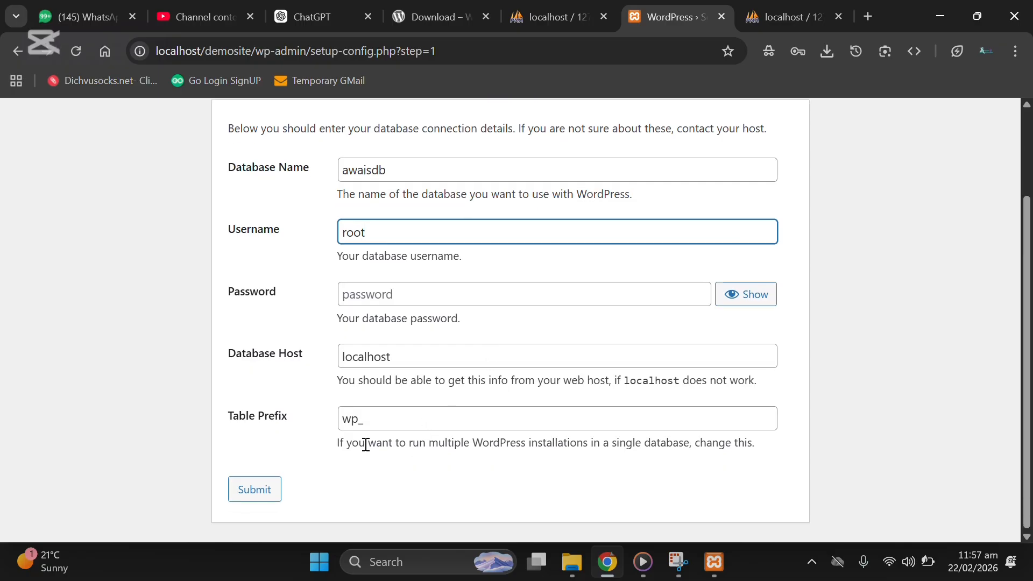
{"action": "left_click", "coordinate": [272, 490]}
Step: Submit the database connection details and choose Run the installation
{"action": "left_click", "coordinate": [273, 491]}
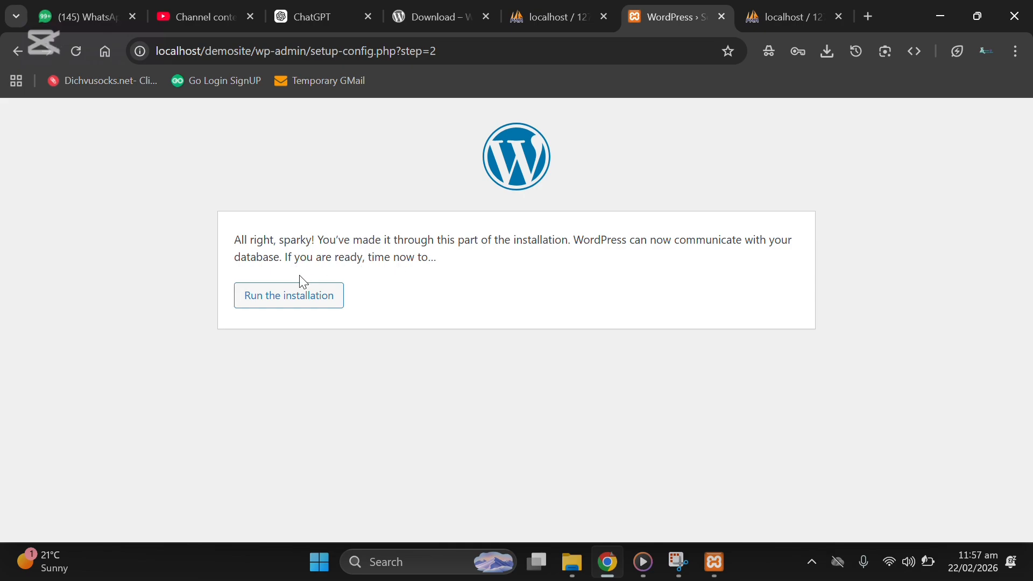
{"action": "left_click", "coordinate": [312, 300]}
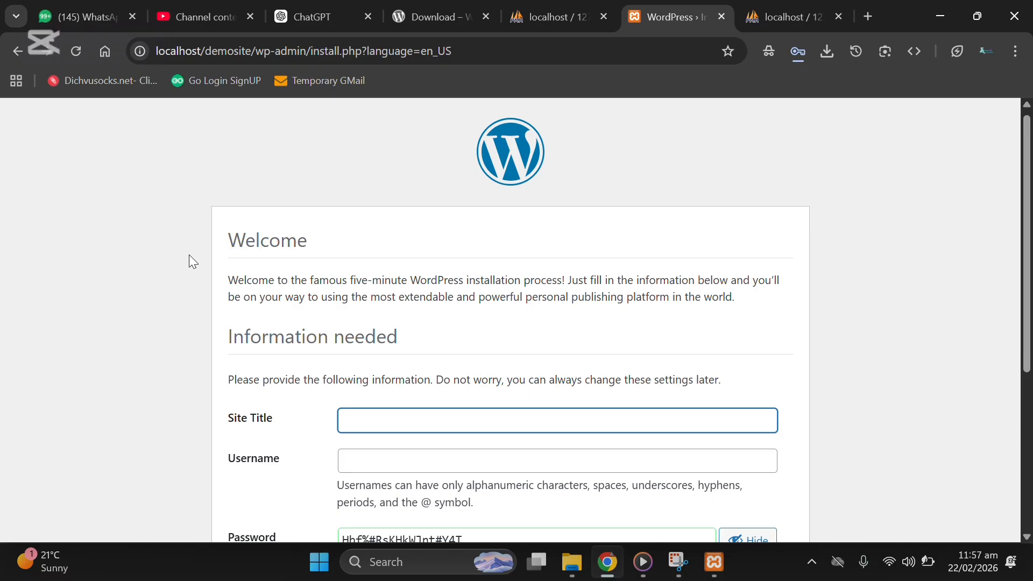
Step: Enter 'Awais Blog' as the Site Title
{"action": "scroll", "coordinate": [189, 257], "scroll_direction": "down", "scroll_amount": 5}
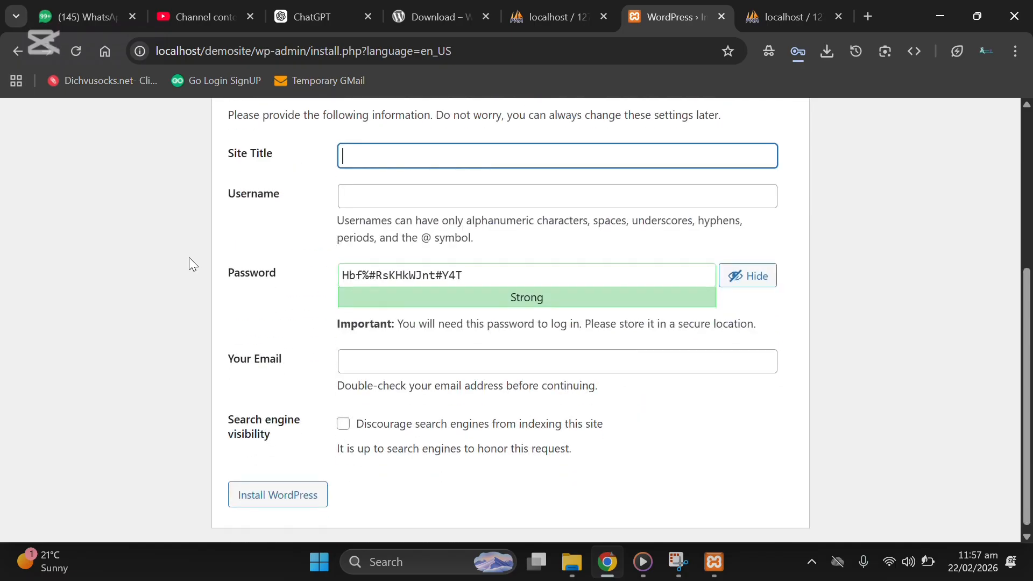
{"action": "scroll", "coordinate": [189, 257], "scroll_direction": "up", "scroll_amount": 5}
{"action": "left_click", "coordinate": [274, 250]}
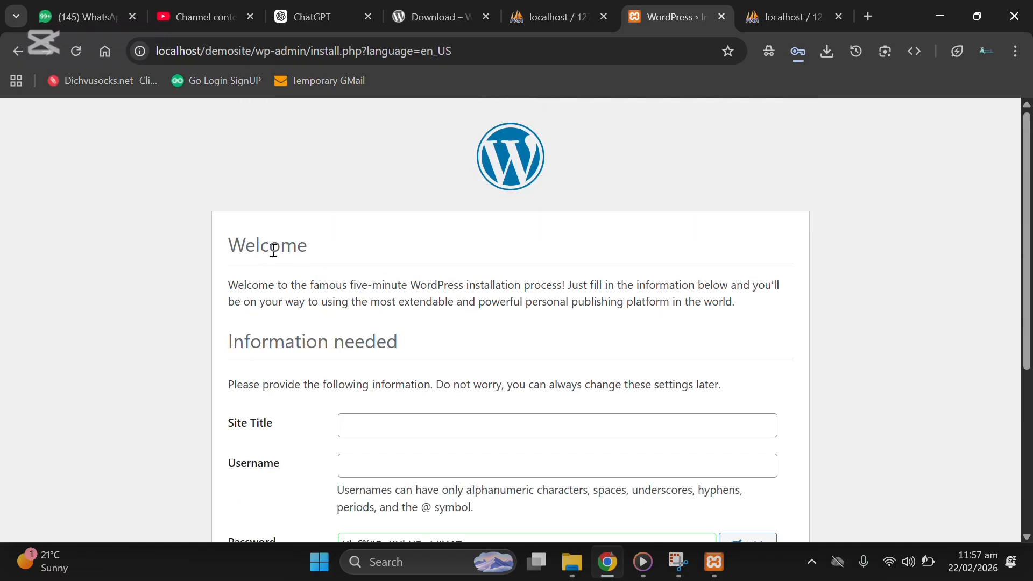
{"action": "double_click", "coordinate": [274, 250]}
{"action": "left_click", "coordinate": [475, 249]}
{"action": "scroll", "coordinate": [476, 251], "scroll_direction": "down", "scroll_amount": 3}
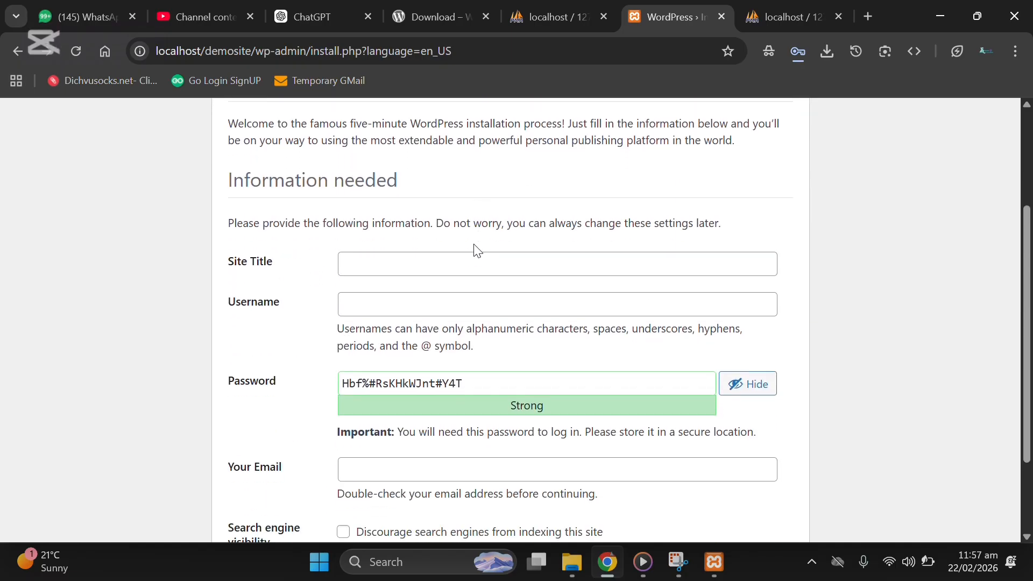
{"action": "left_click", "coordinate": [460, 264]}
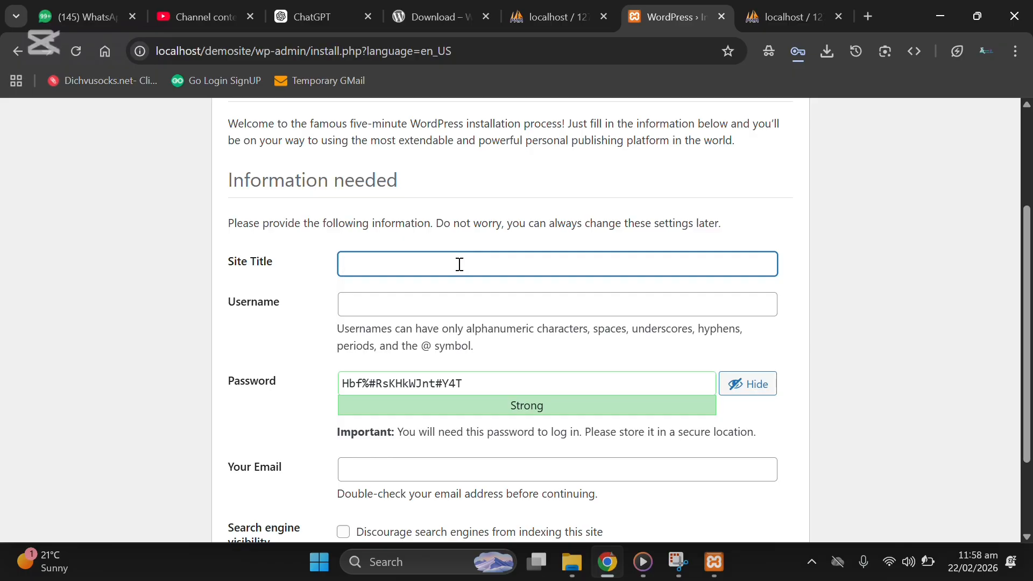
{"action": "type", "text": "Awais Blog"}
Step: Fill in the admin username and replace the generated password with a short, very weak one
{"action": "left_click", "coordinate": [430, 310]}
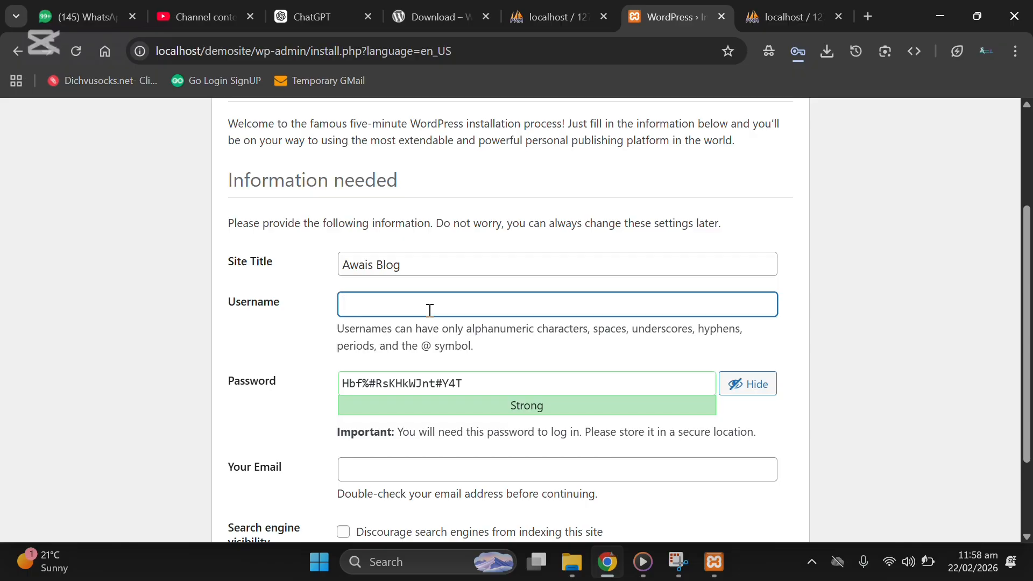
{"action": "type", "text": "awaisheikh"}
{"action": "key", "text": "Tab"}
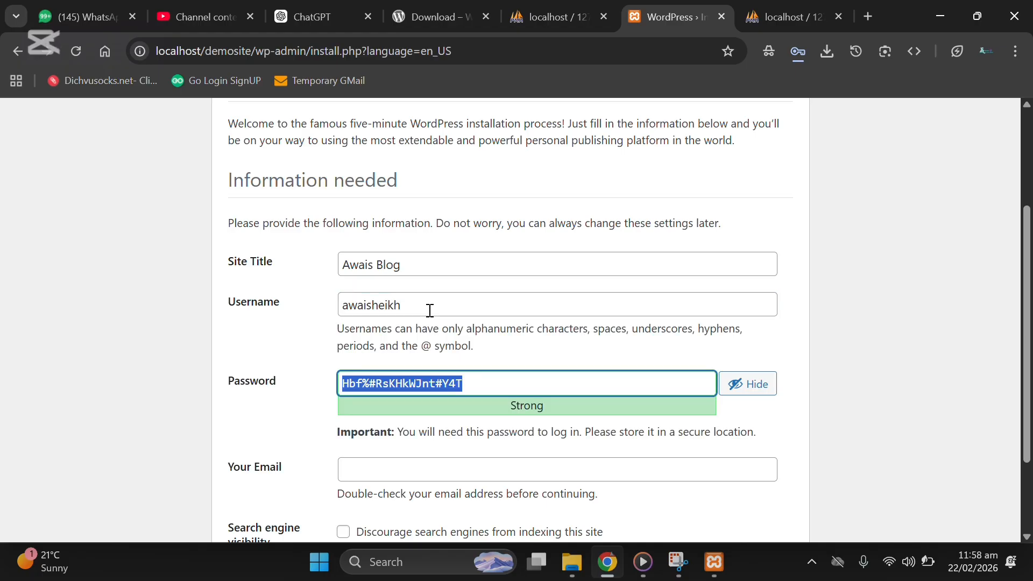
{"action": "type", "text": "1234"}
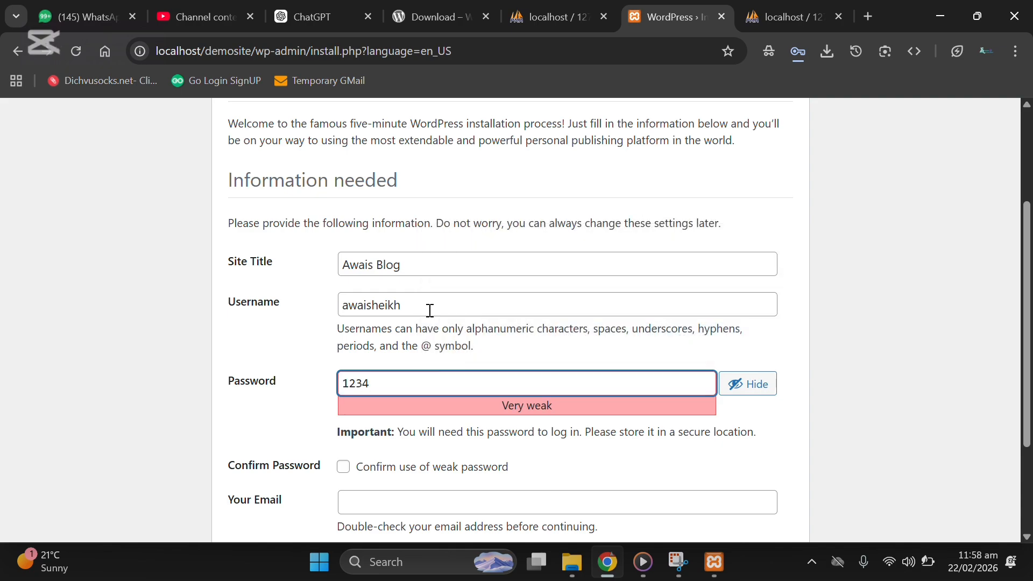
{"action": "double_click", "coordinate": [430, 311]}
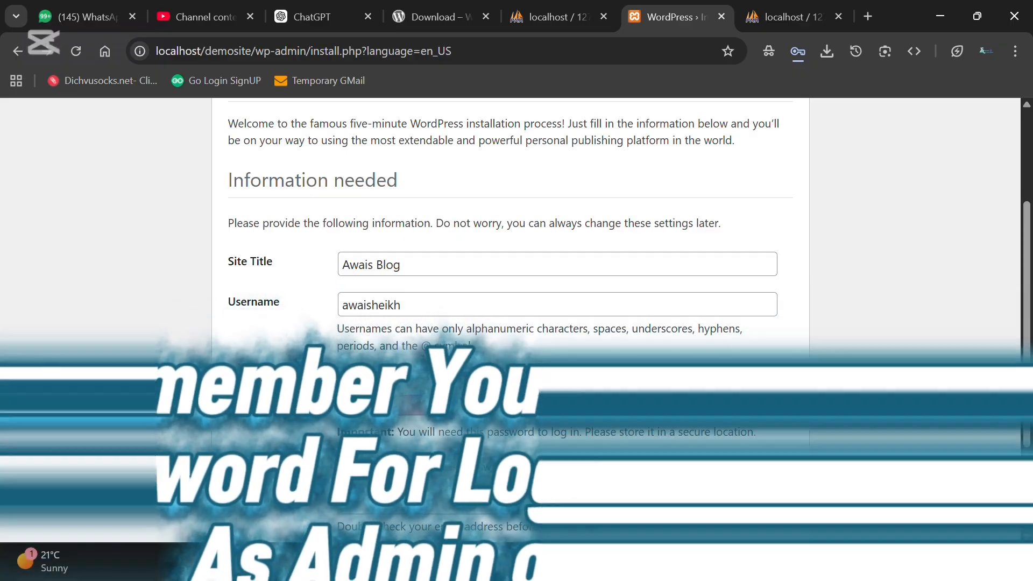
{"action": "left_click", "coordinate": [446, 379]}
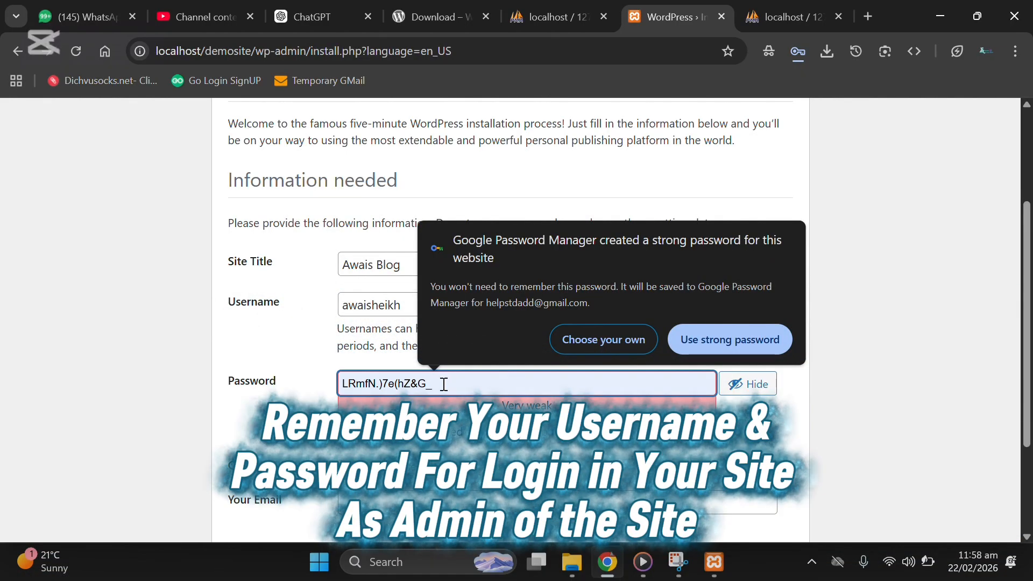
{"action": "type", "text": "1234"}
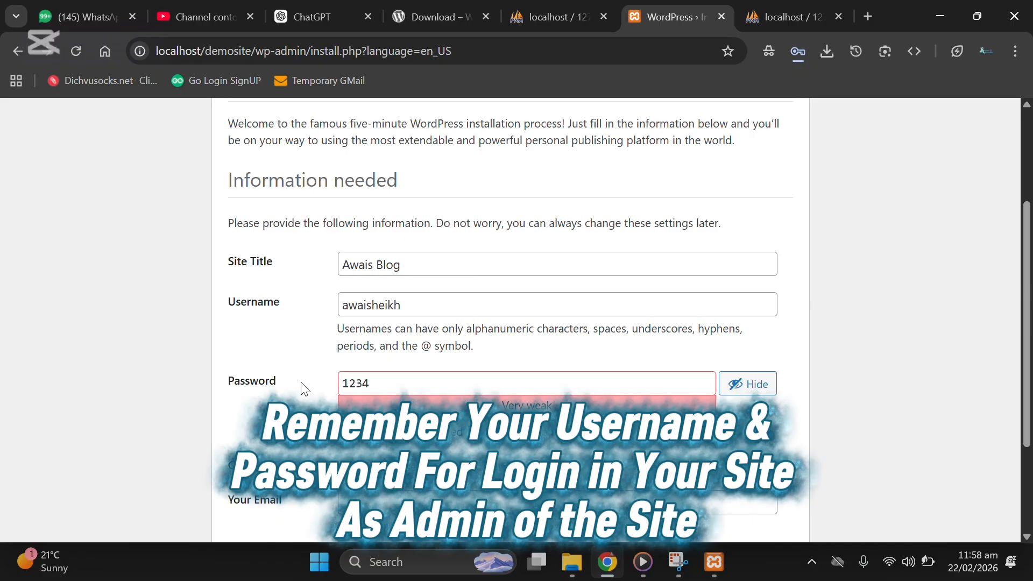
{"action": "scroll", "coordinate": [339, 341], "scroll_direction": "down", "scroll_amount": 1}
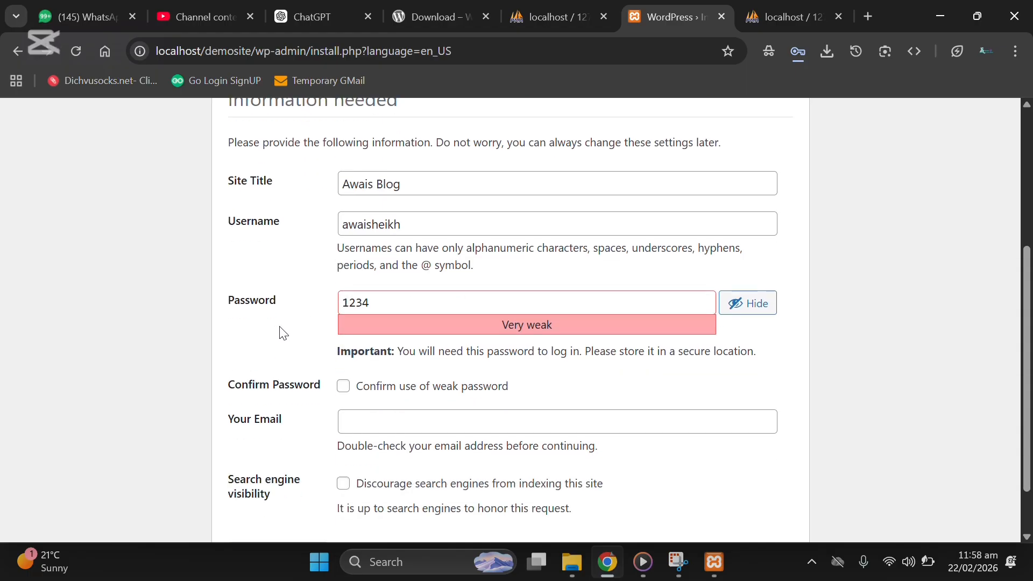
Step: Tick Confirm use of weak password
{"action": "left_click", "coordinate": [398, 396]}
{"action": "scroll", "coordinate": [362, 393], "scroll_direction": "down", "scroll_amount": 1}
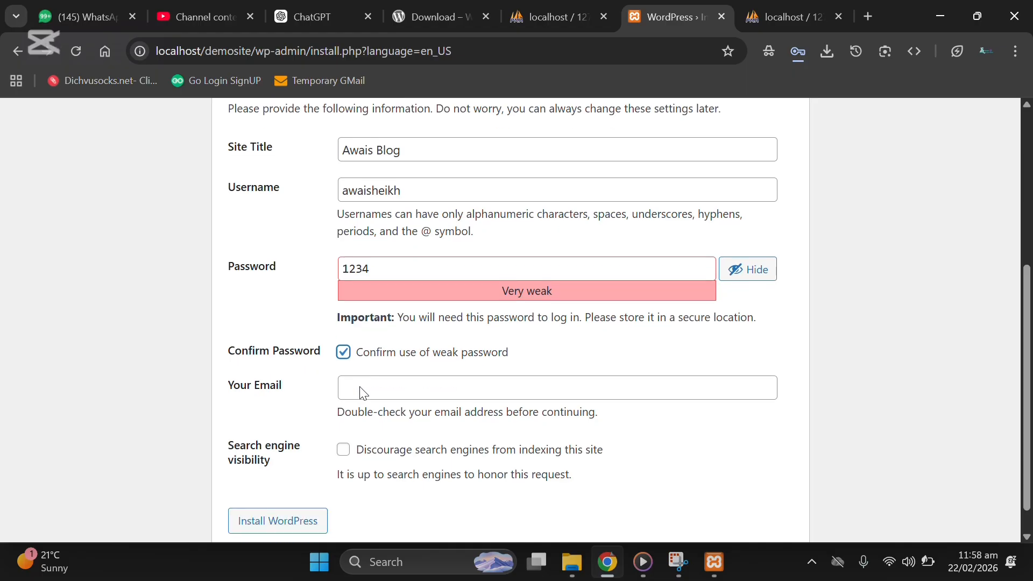
{"action": "scroll", "coordinate": [363, 393], "scroll_direction": "down", "scroll_amount": 1}
Step: Enter the admin's e-mail address and install WordPress
{"action": "left_click", "coordinate": [394, 367]}
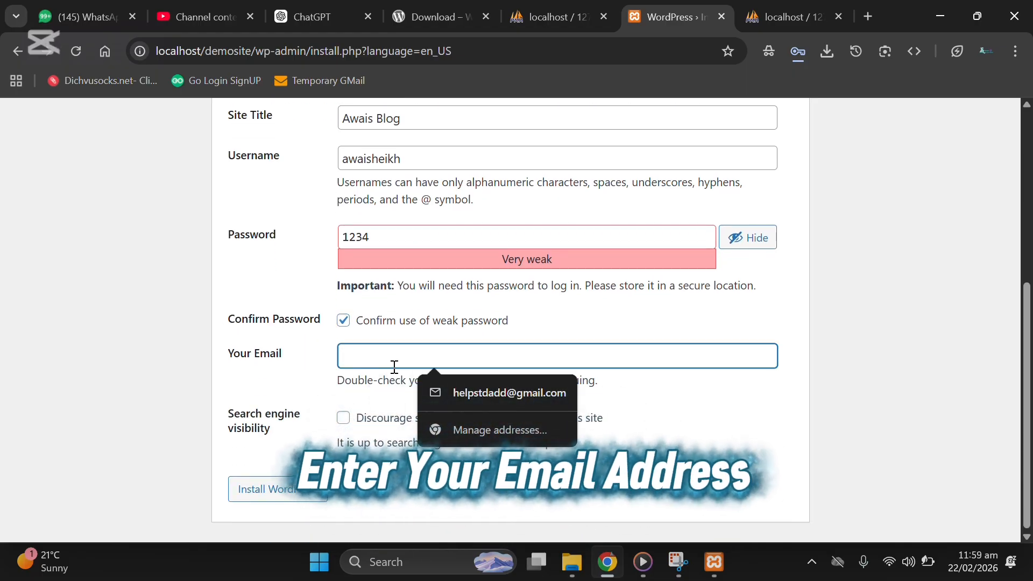
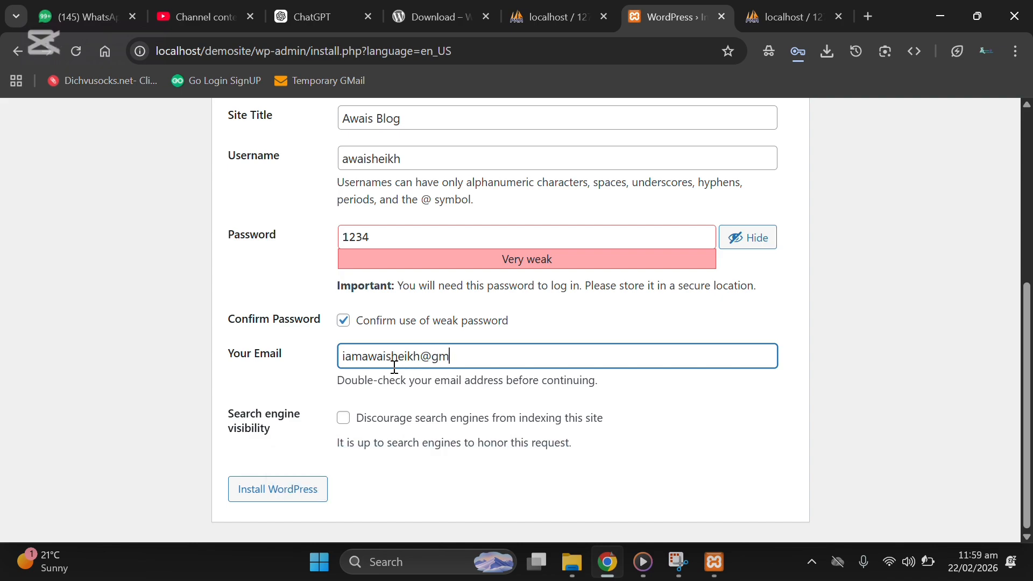
{"action": "left_click", "coordinate": [287, 501]}
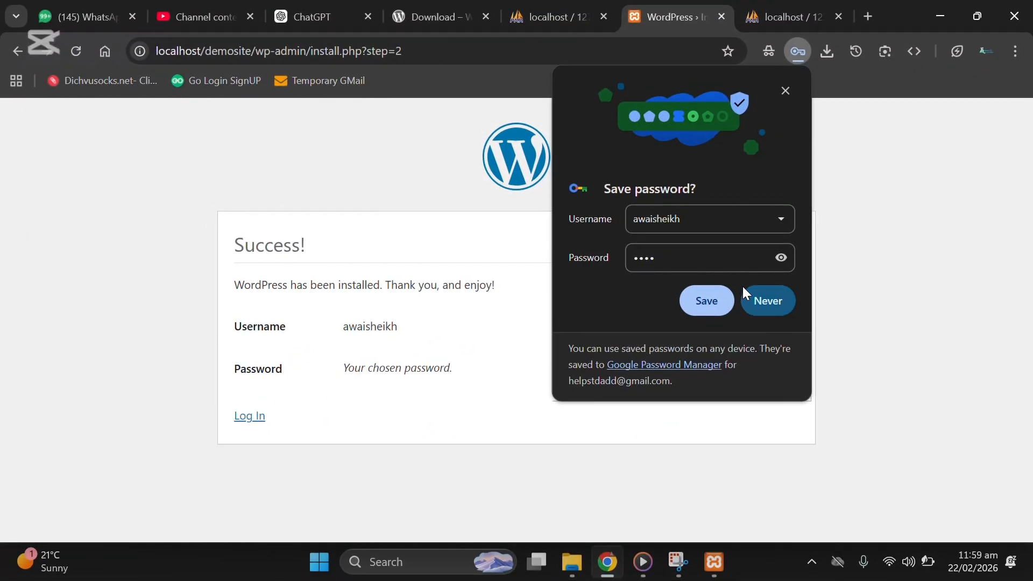
Step: Save the admin login in Chrome and open the site's wp-login.php login page
{"action": "left_click", "coordinate": [684, 304]}
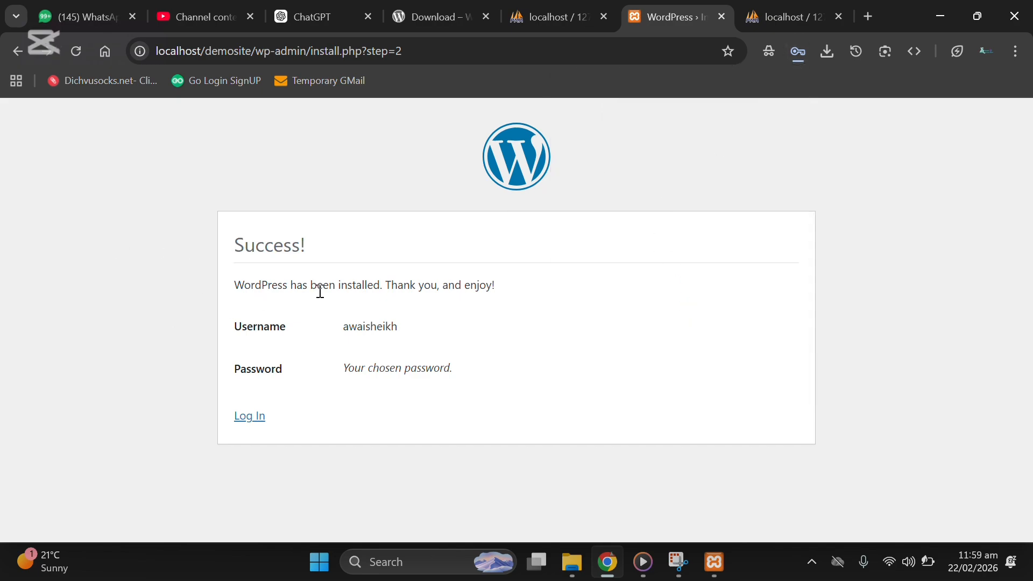
{"action": "double_click", "coordinate": [251, 327]}
{"action": "double_click", "coordinate": [369, 326]}
{"action": "double_click", "coordinate": [225, 370]}
{"action": "triple_click", "coordinate": [449, 369]}
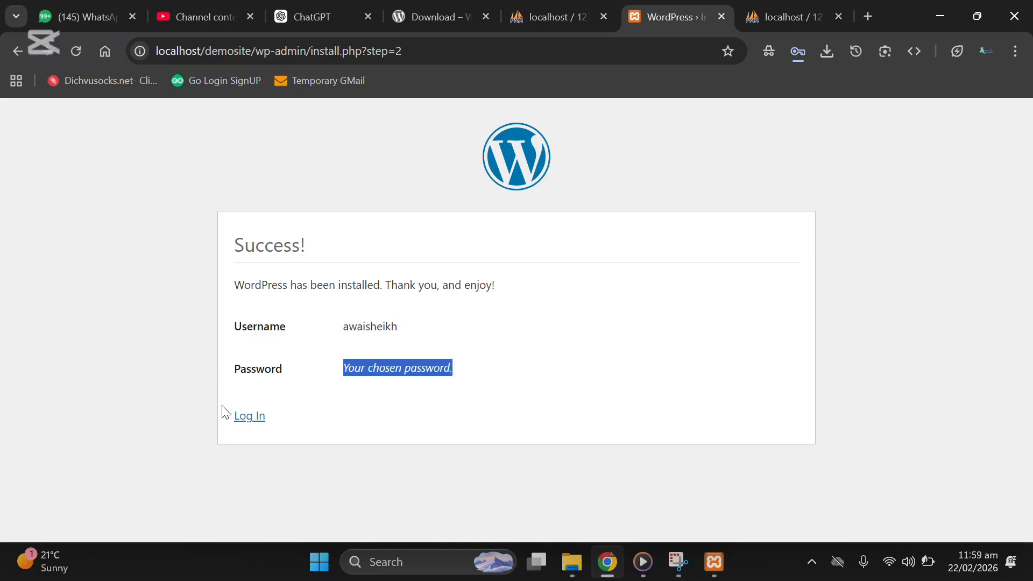
{"action": "left_click", "coordinate": [248, 417]}
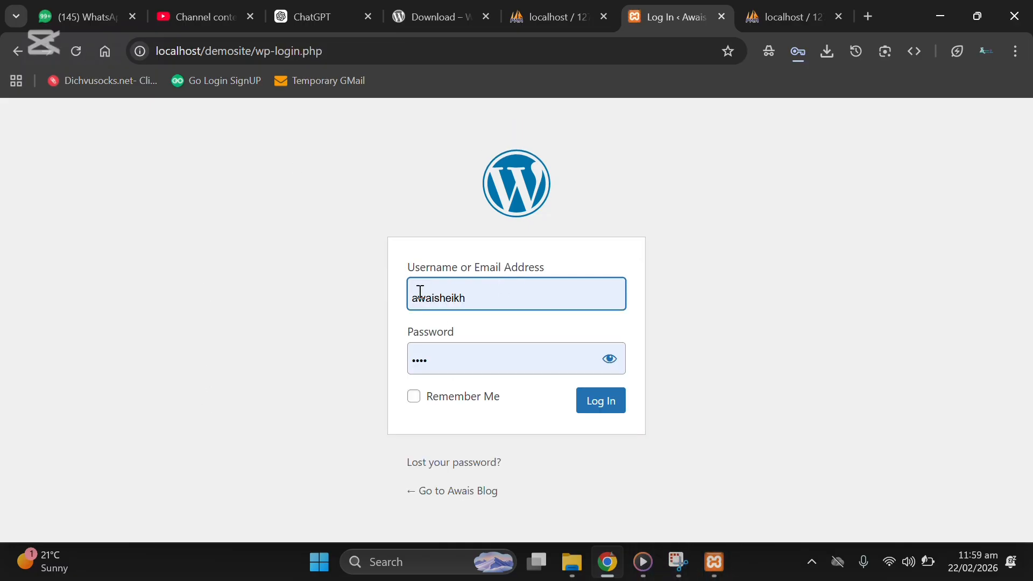
Step: Log in as the new admin using the saved username, checking the revealed password first
{"action": "left_click", "coordinate": [504, 301]}
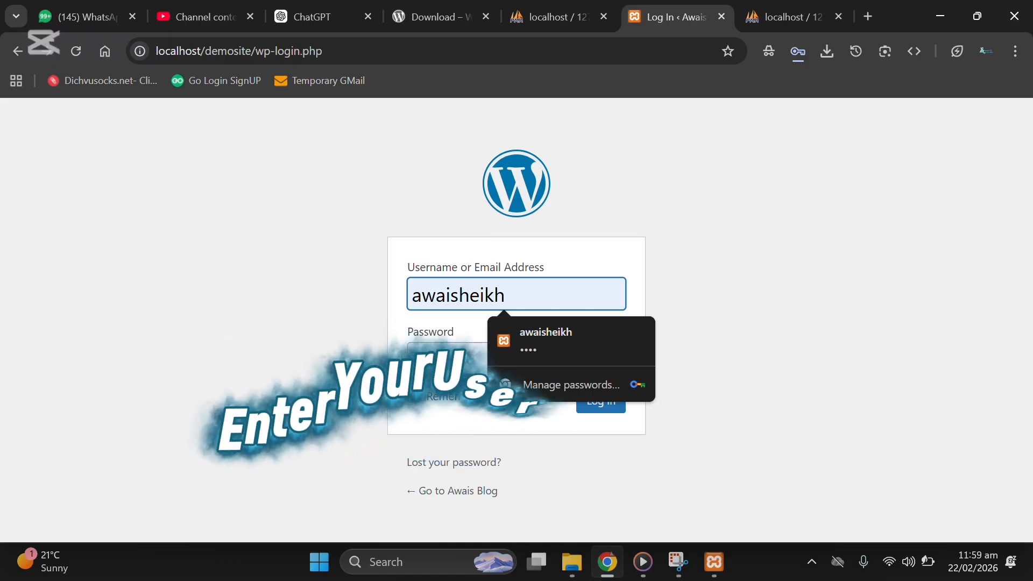
{"action": "left_click", "coordinate": [523, 364]}
{"action": "left_click", "coordinate": [609, 358]}
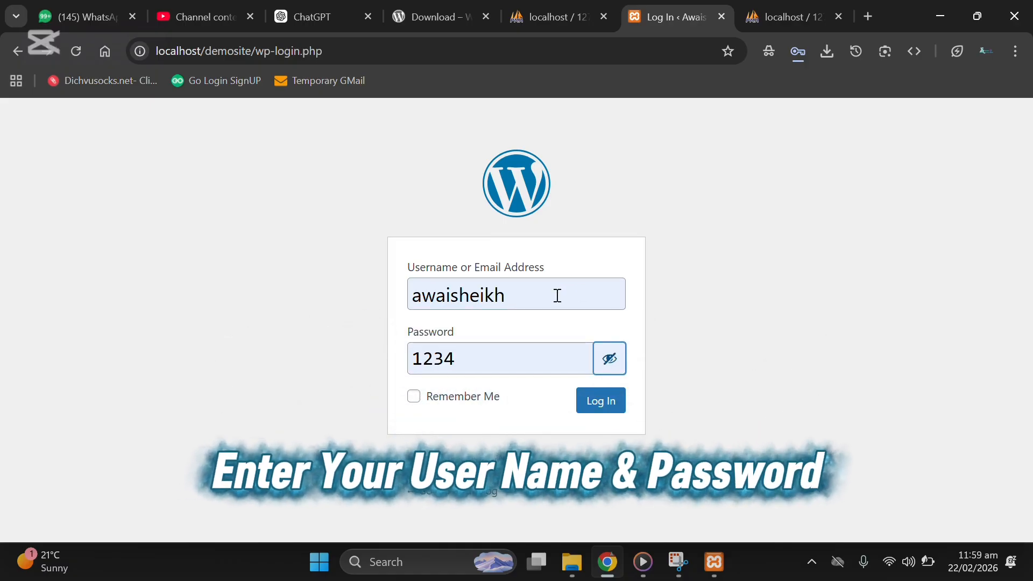
{"action": "left_click", "coordinate": [495, 360]}
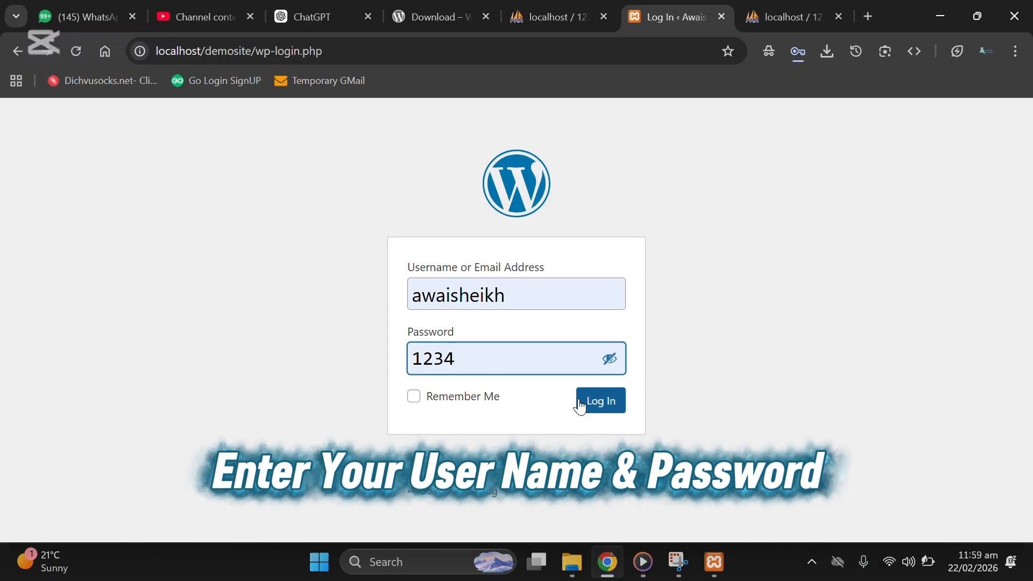
{"action": "left_click", "coordinate": [616, 408]}
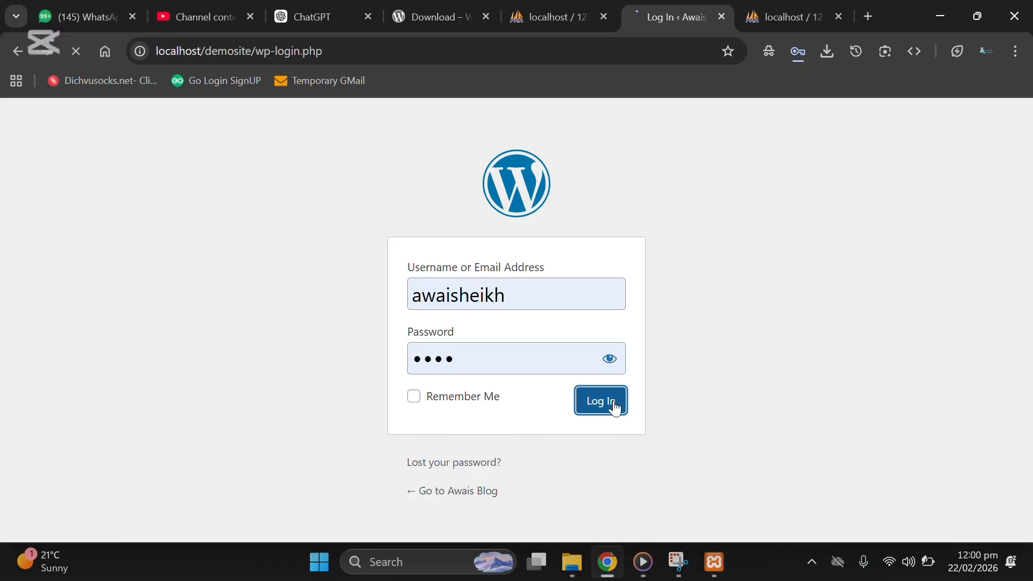